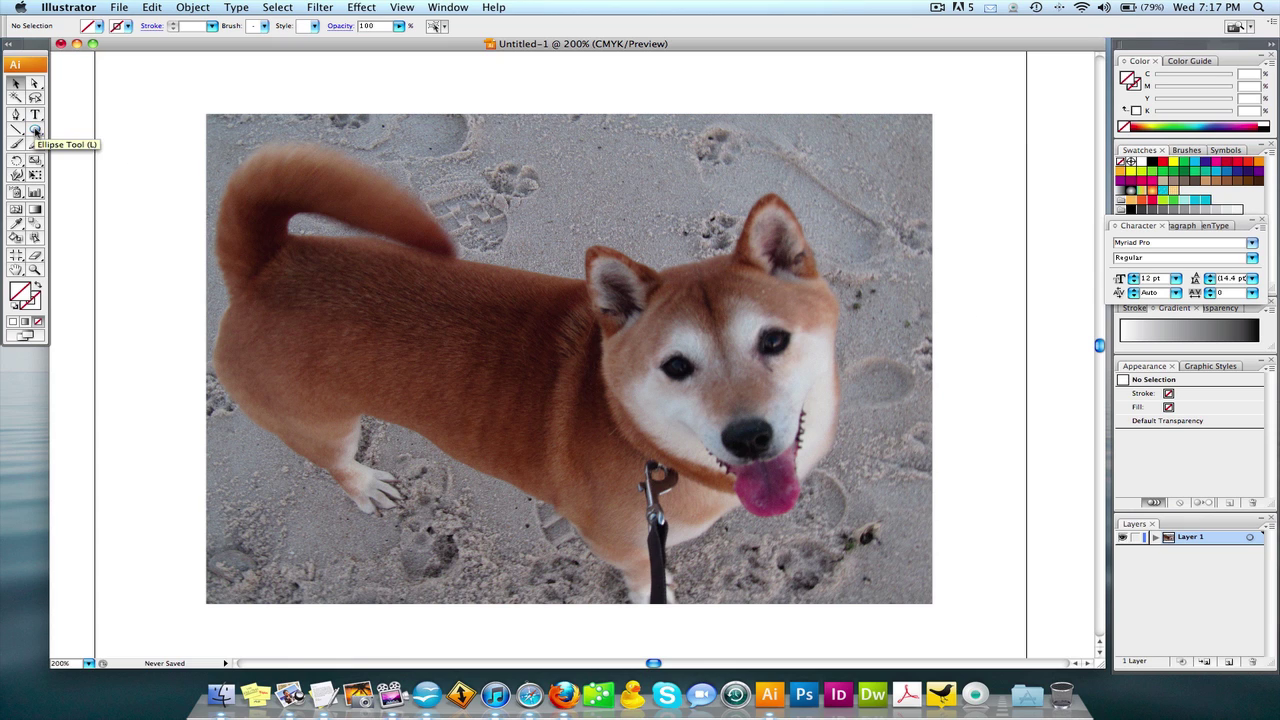
Draw a 3.625 in circle over the dog's head with the Ellipse Tool
{"action": "left_click_drag", "start_coordinate": [36, 131], "coordinate": [113, 148]}
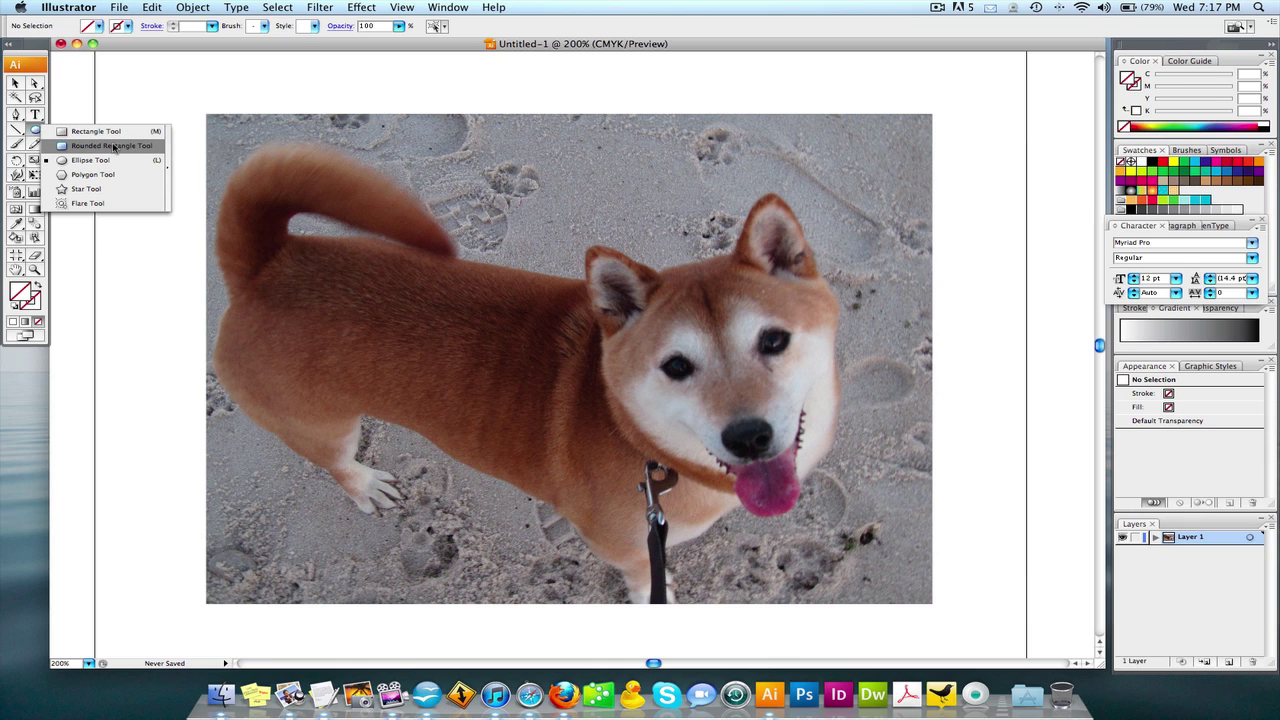
{"action": "left_click_drag", "start_coordinate": [113, 148], "coordinate": [117, 166]}
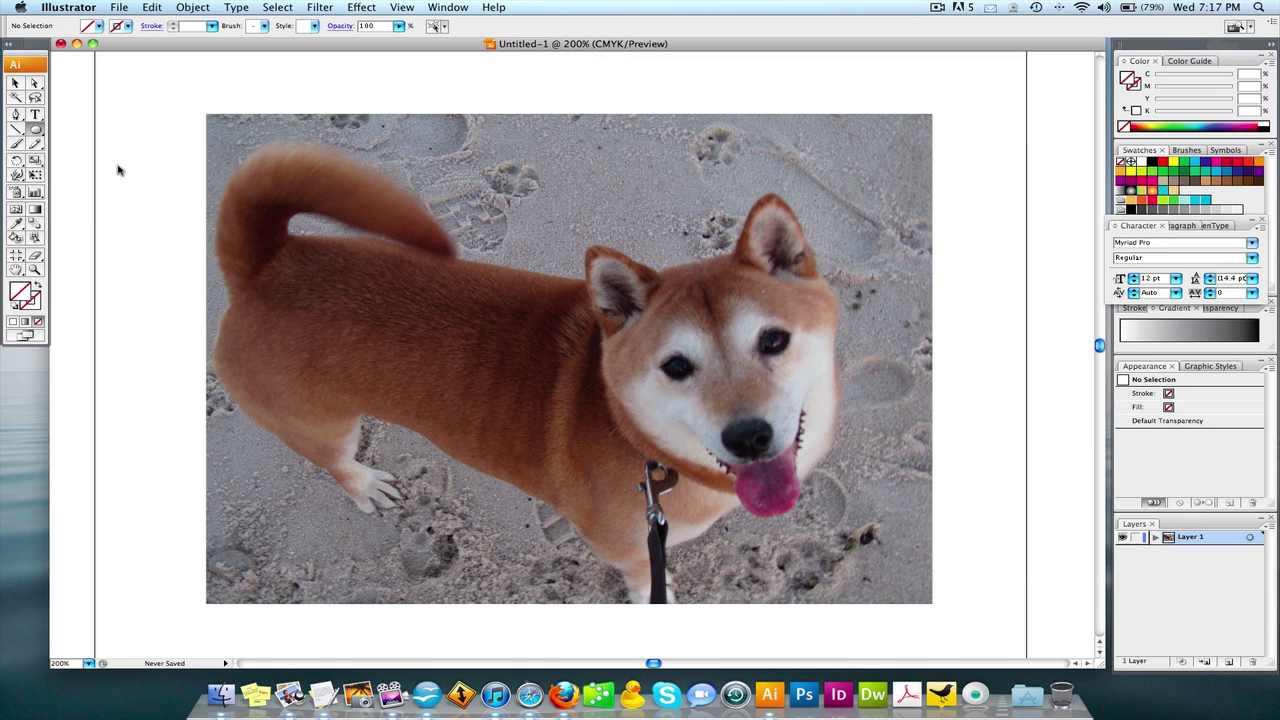
{"action": "left_click_drag", "start_coordinate": [268, 150], "coordinate": [985, 398]}
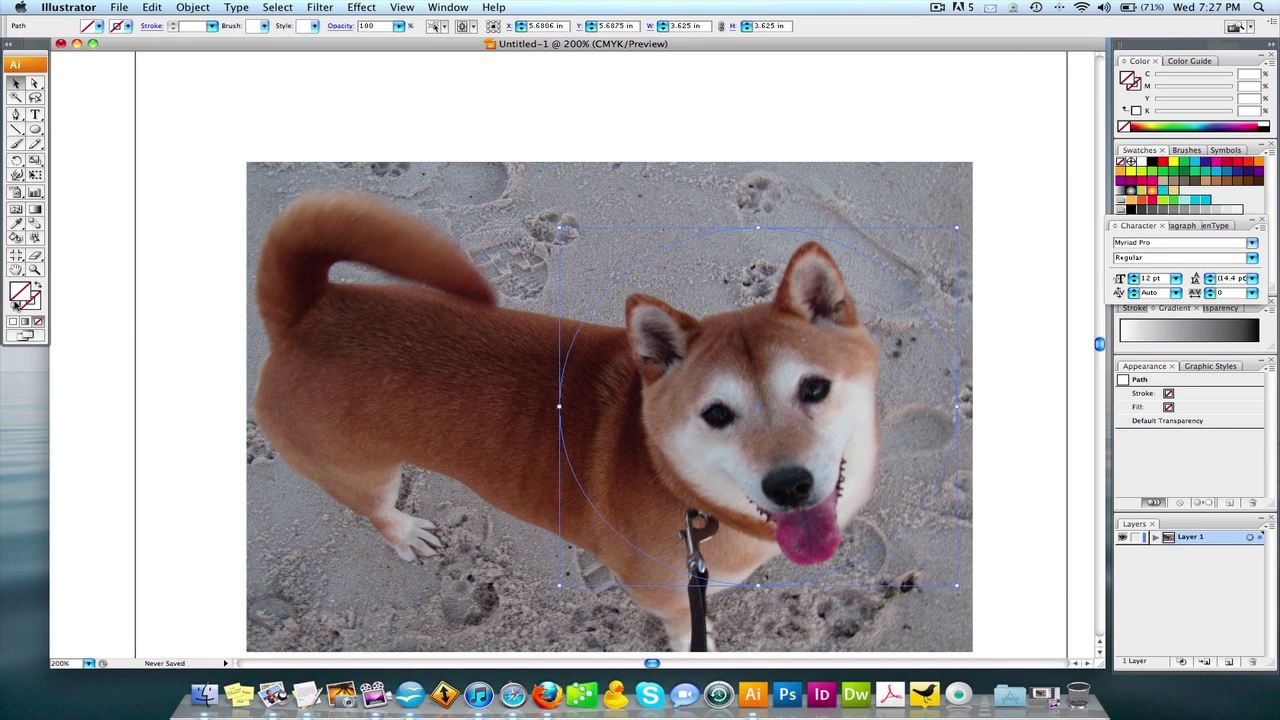
Give the circle the default white fill and 1 pt black stroke, then deselect it
{"action": "left_click", "coordinate": [14, 308]}
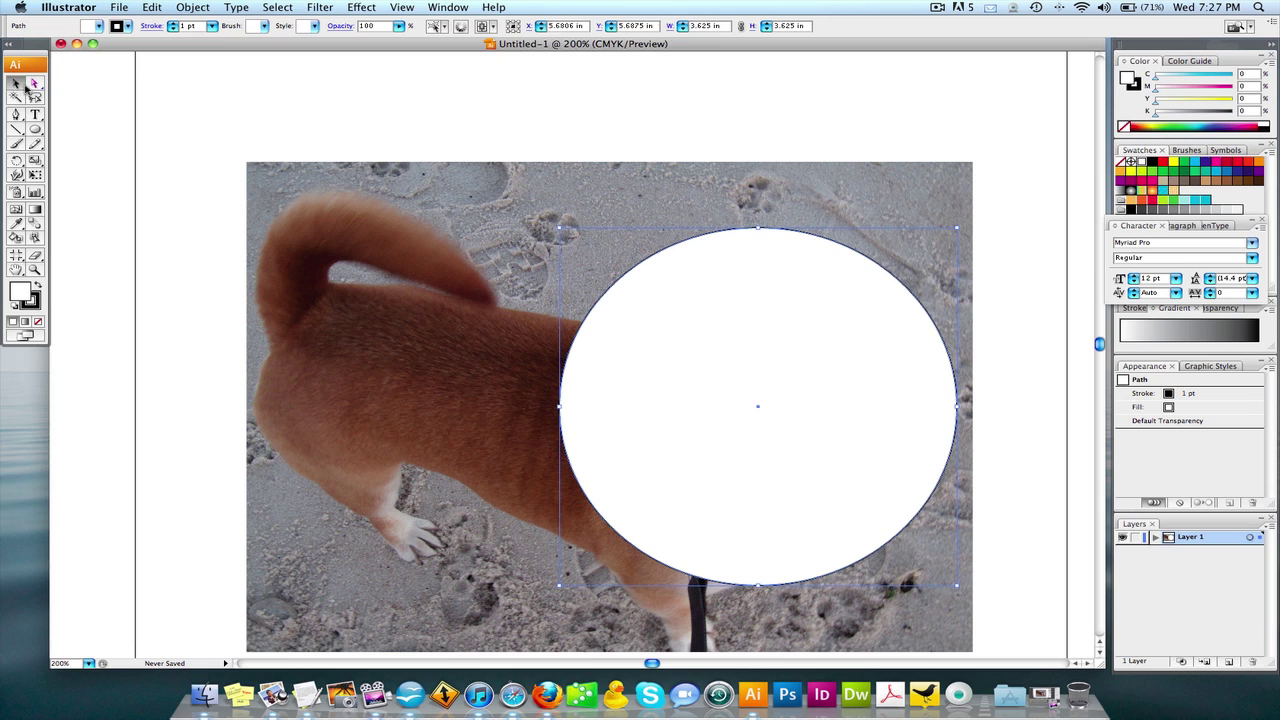
{"action": "left_click", "coordinate": [345, 110]}
{"action": "scroll", "coordinate": [519, 250], "scroll_direction": "down", "scroll_amount": 2}
{"action": "scroll", "coordinate": [519, 250], "scroll_direction": "right", "scroll_amount": 1}
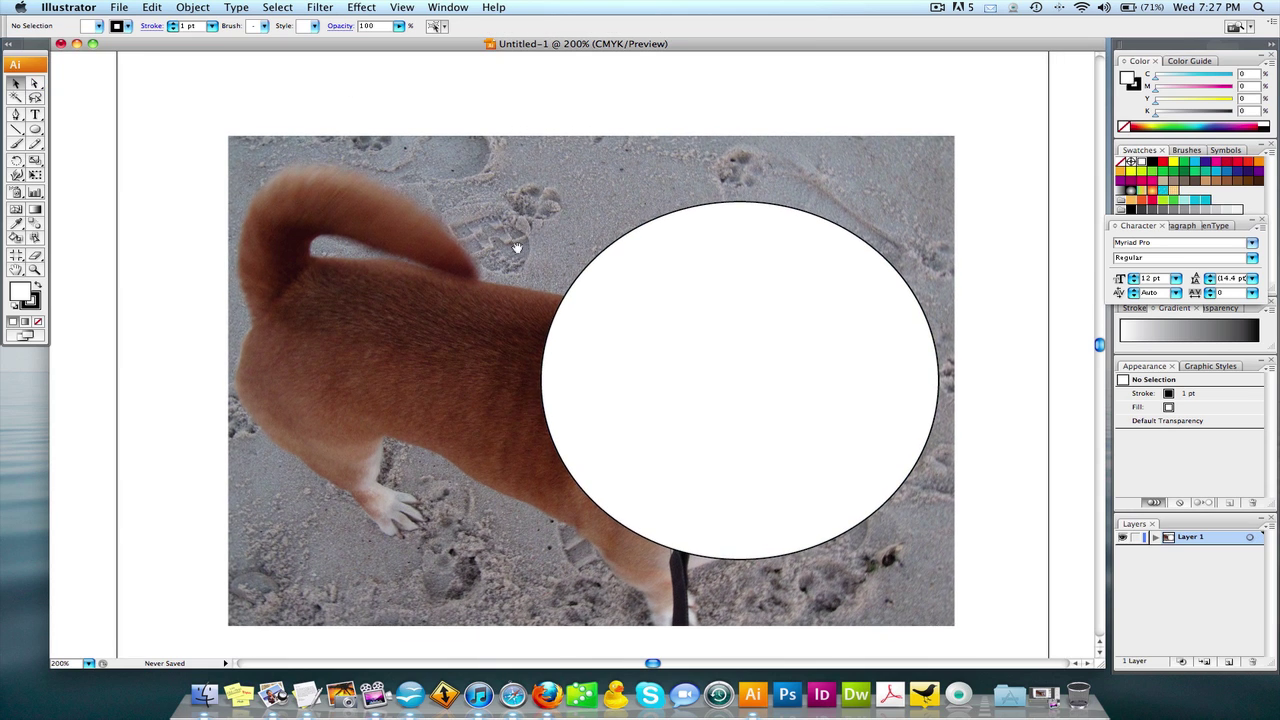
{"action": "left_click", "coordinate": [727, 308]}
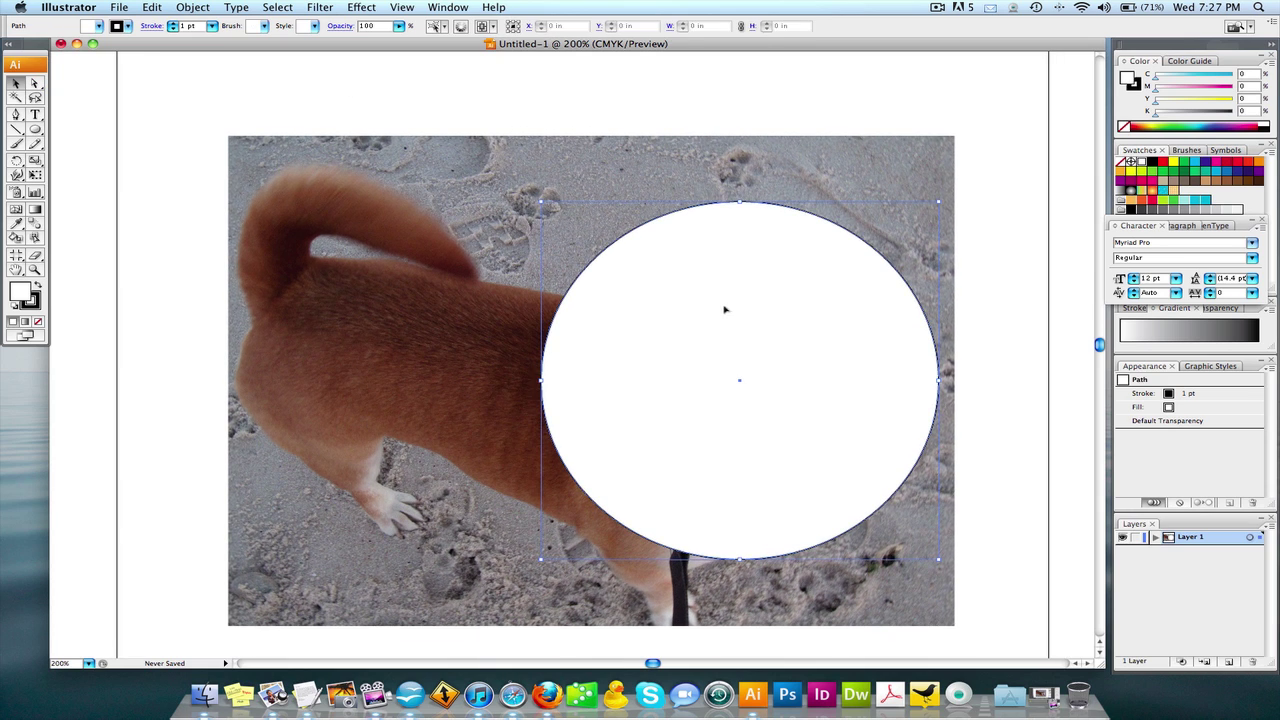
{"action": "left_click", "coordinate": [607, 122]}
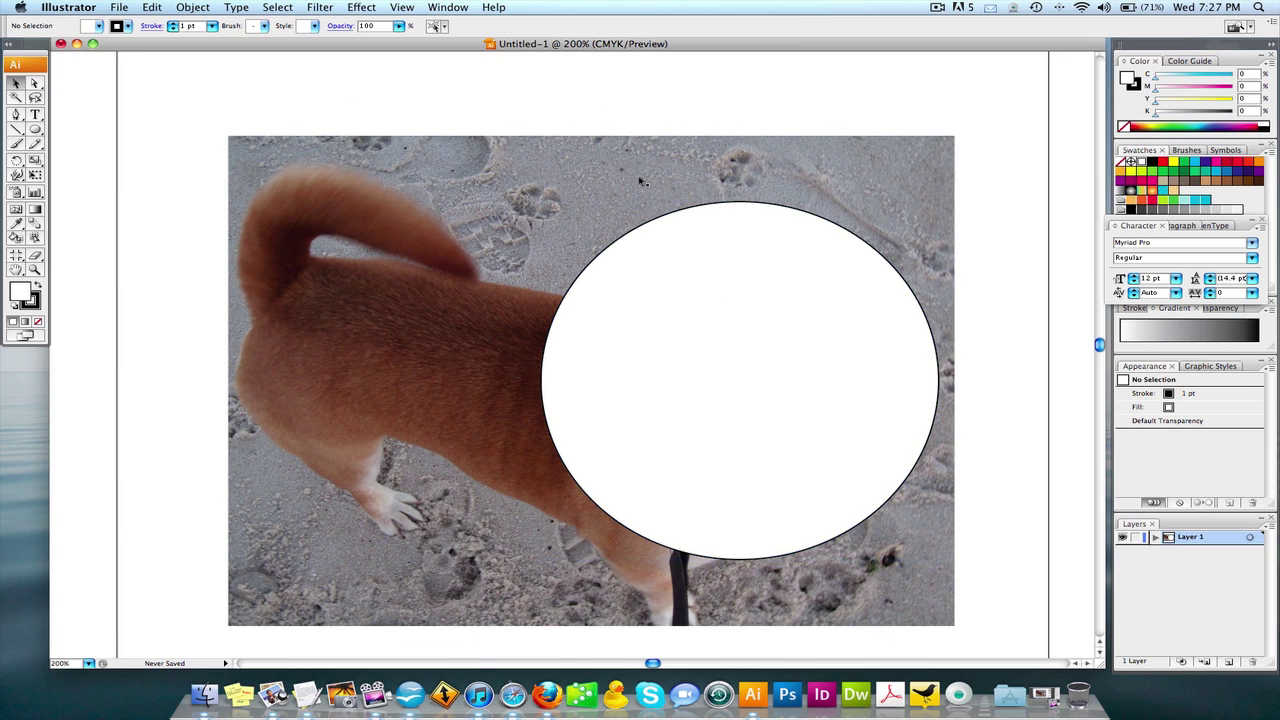
{"action": "left_click", "coordinate": [733, 280]}
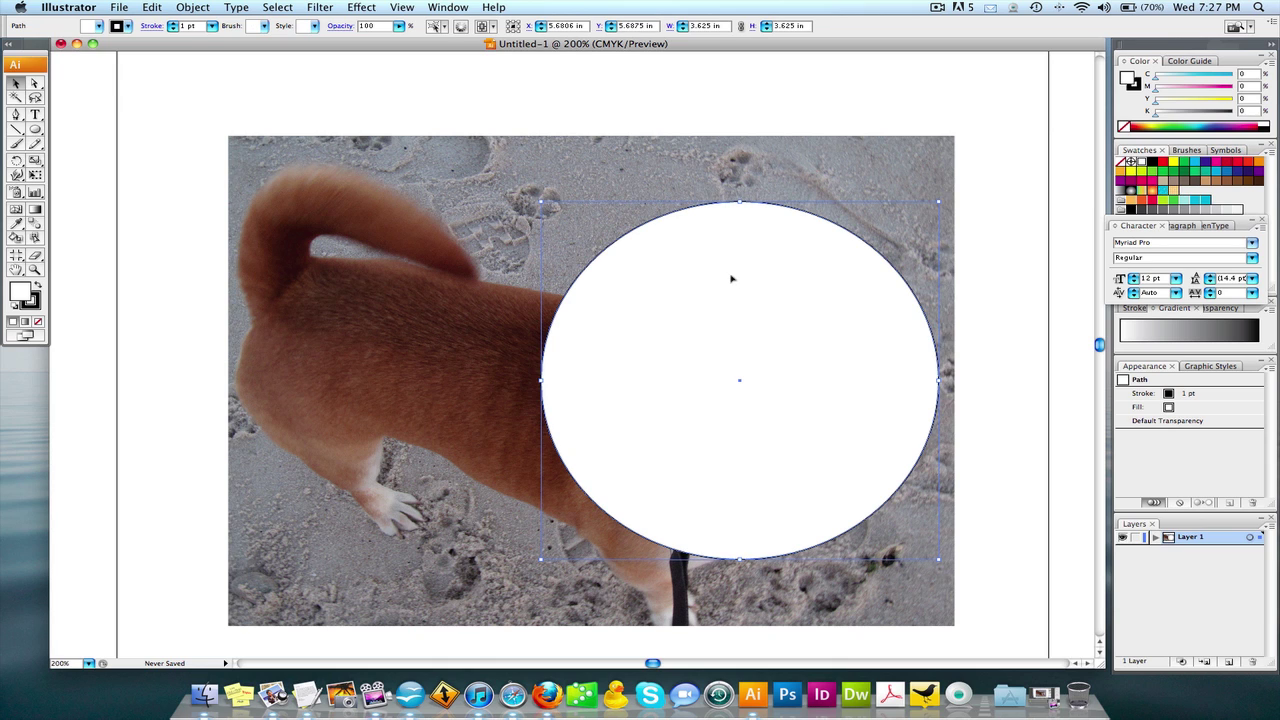
{"action": "key", "text": "super+shift+bracketleft"}
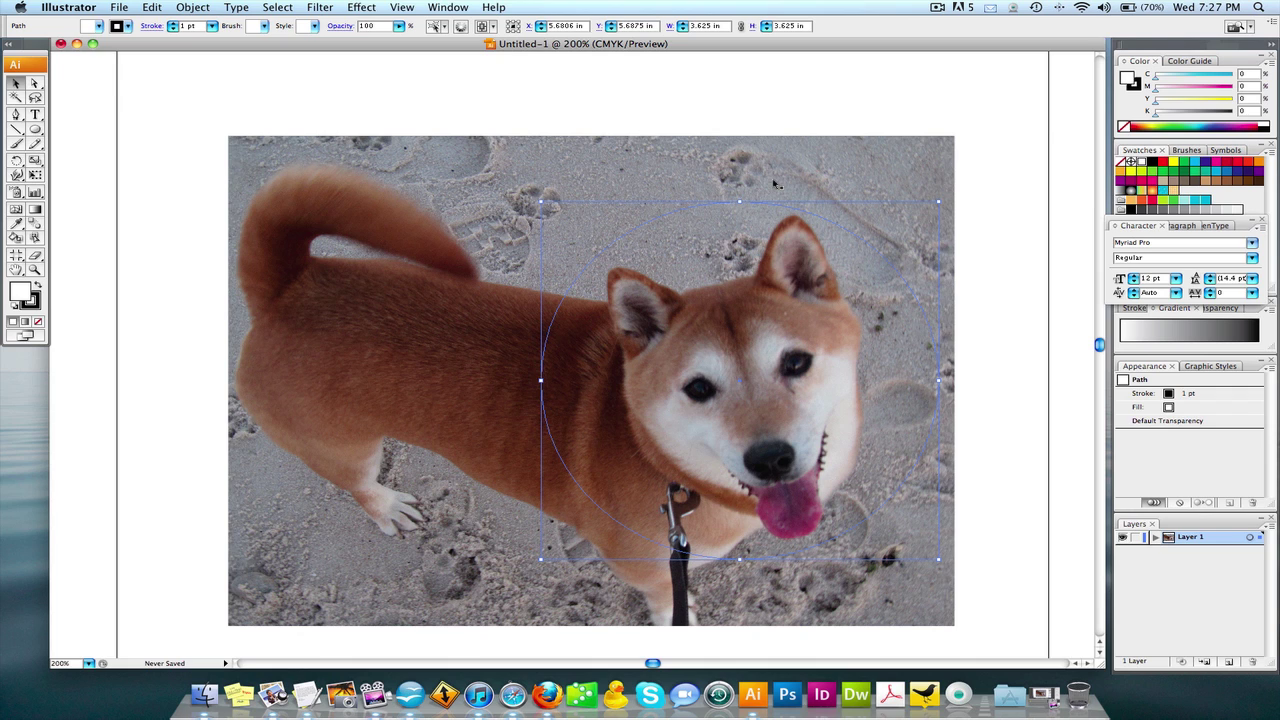
{"action": "key", "text": "super+a"}
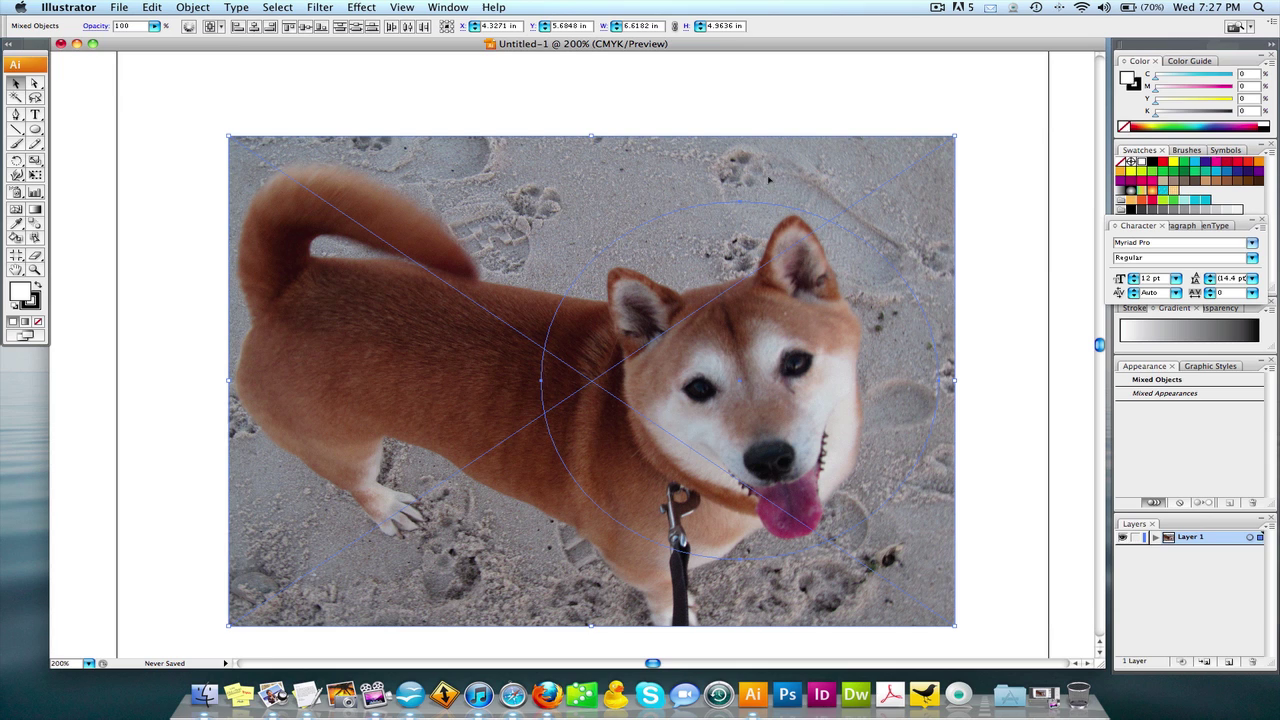
{"action": "left_click", "coordinate": [196, 9]}
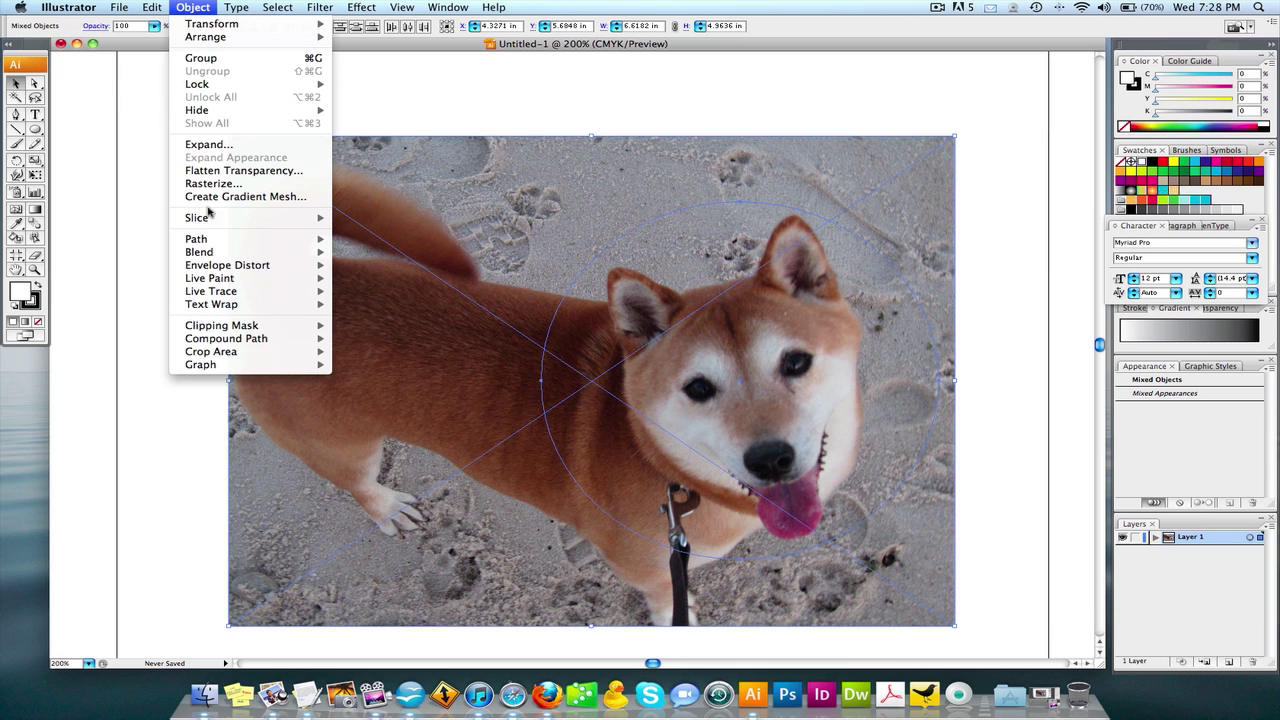
{"action": "mouse_move", "coordinate": [217, 355]}
{"action": "mouse_move", "coordinate": [220, 326]}
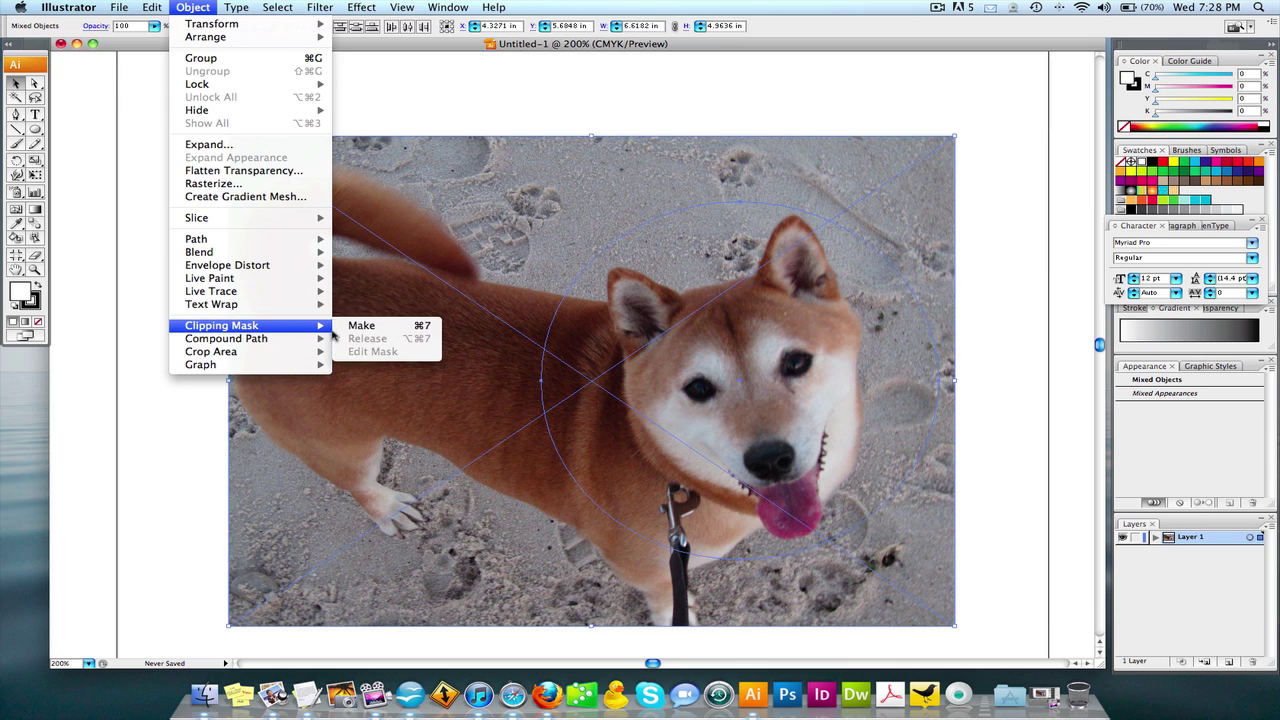
{"action": "left_click", "coordinate": [423, 329]}
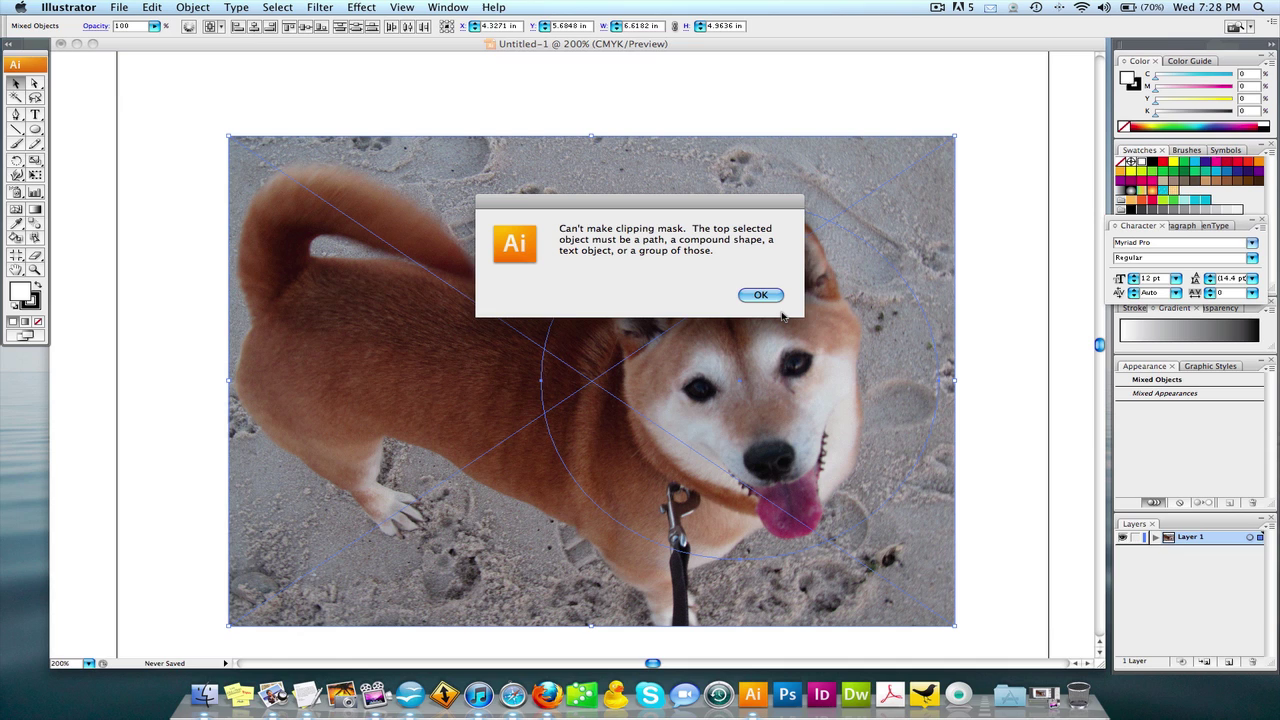
{"action": "key", "text": "Return"}
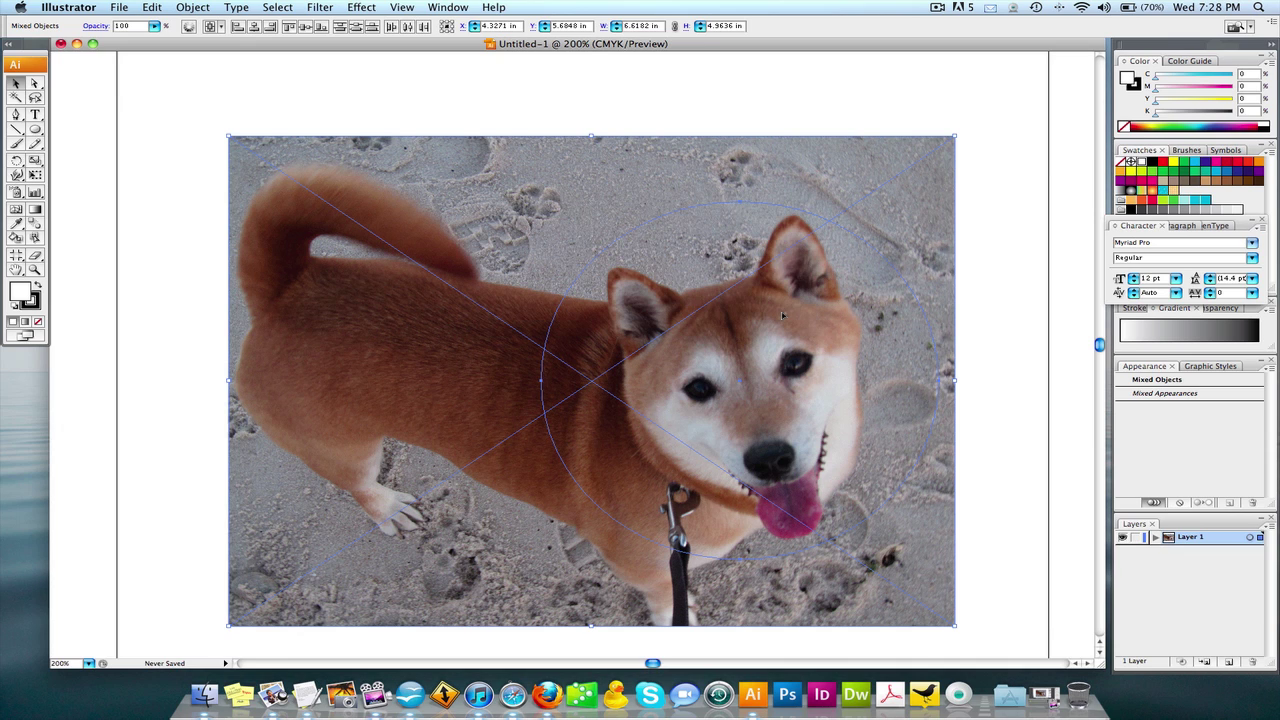
Select both the dog photo and the circle and apply Make Clipping Mask
{"action": "left_click", "coordinate": [724, 122]}
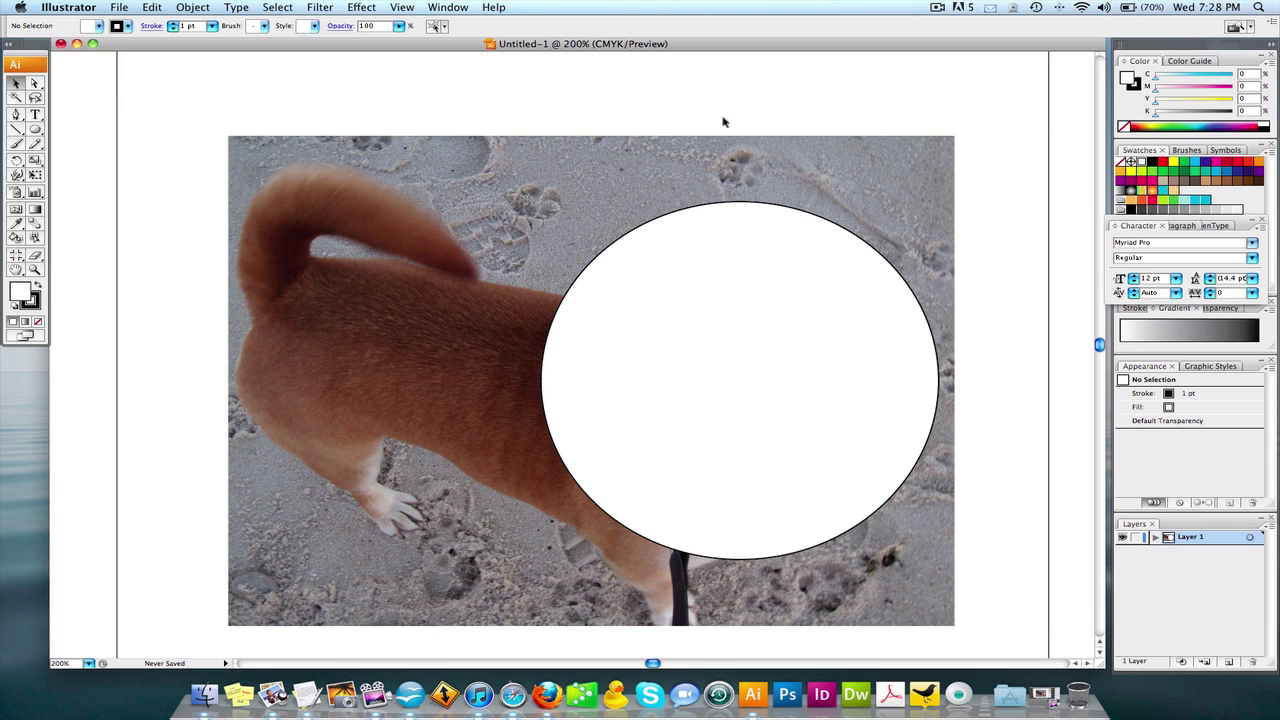
{"action": "left_click_drag", "start_coordinate": [643, 92], "coordinate": [828, 360]}
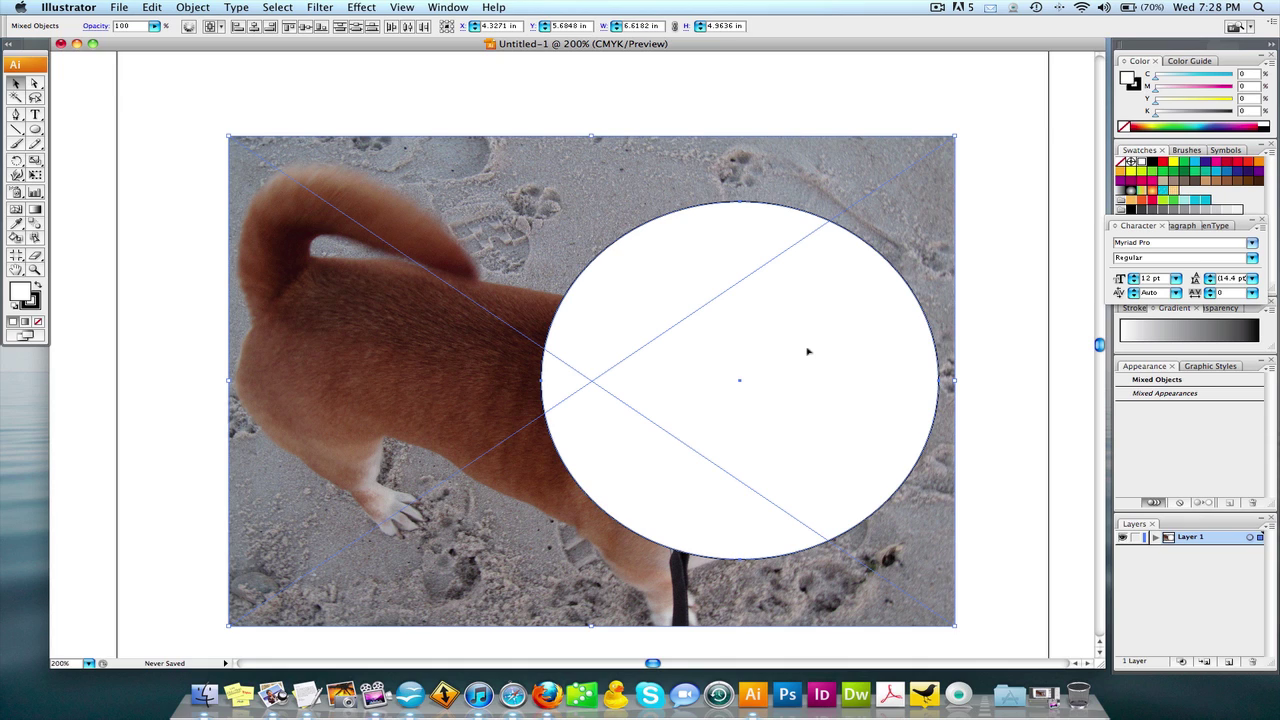
{"action": "right_click", "coordinate": [808, 351]}
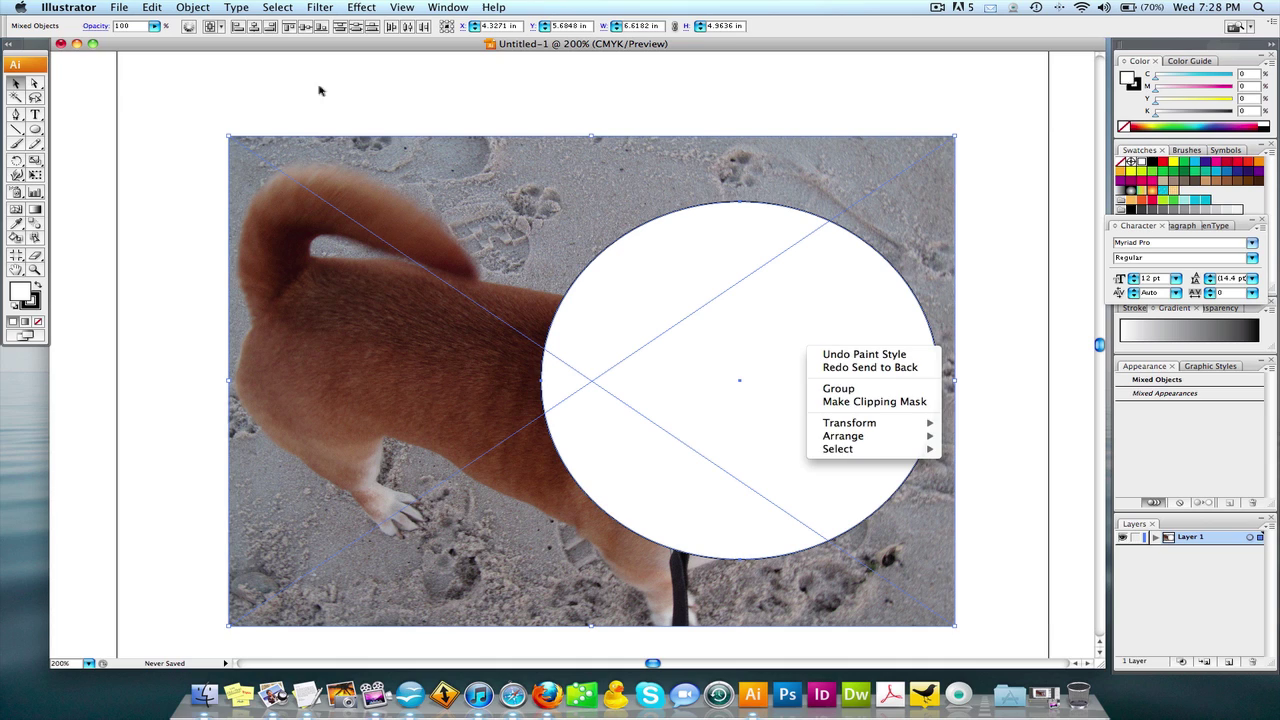
{"action": "left_click", "coordinate": [241, 11]}
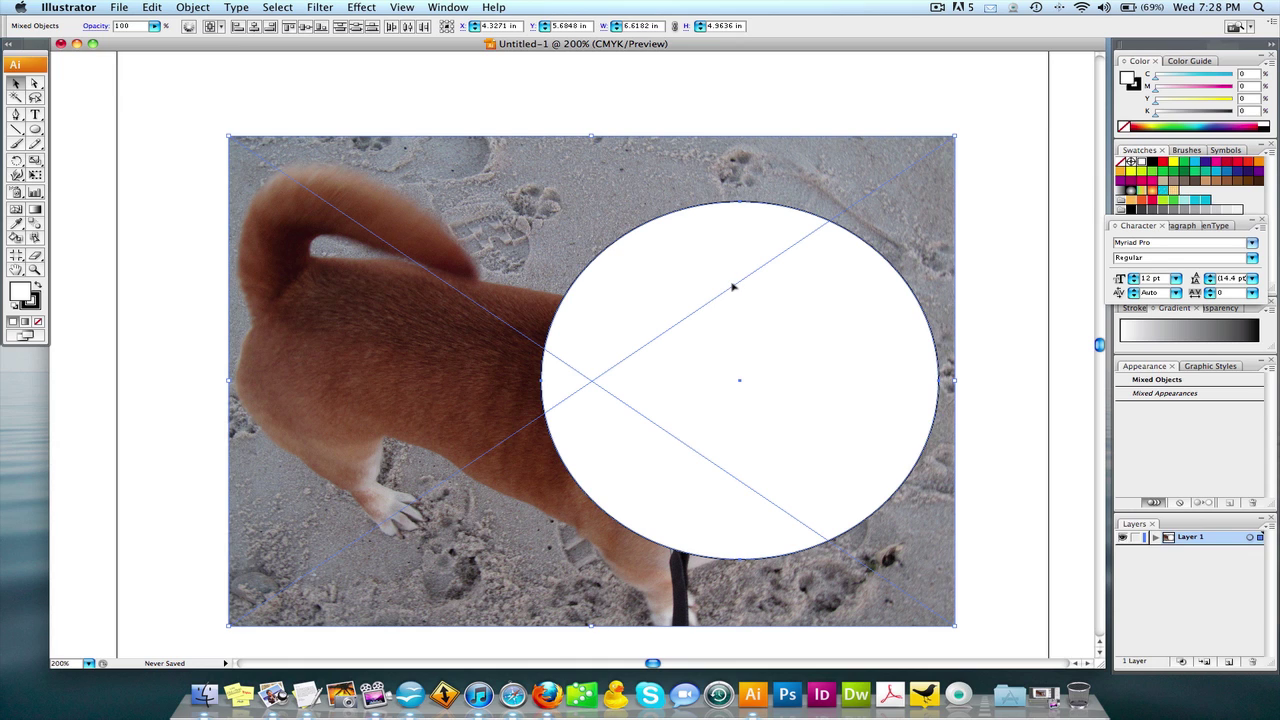
{"action": "right_click", "coordinate": [733, 287]}
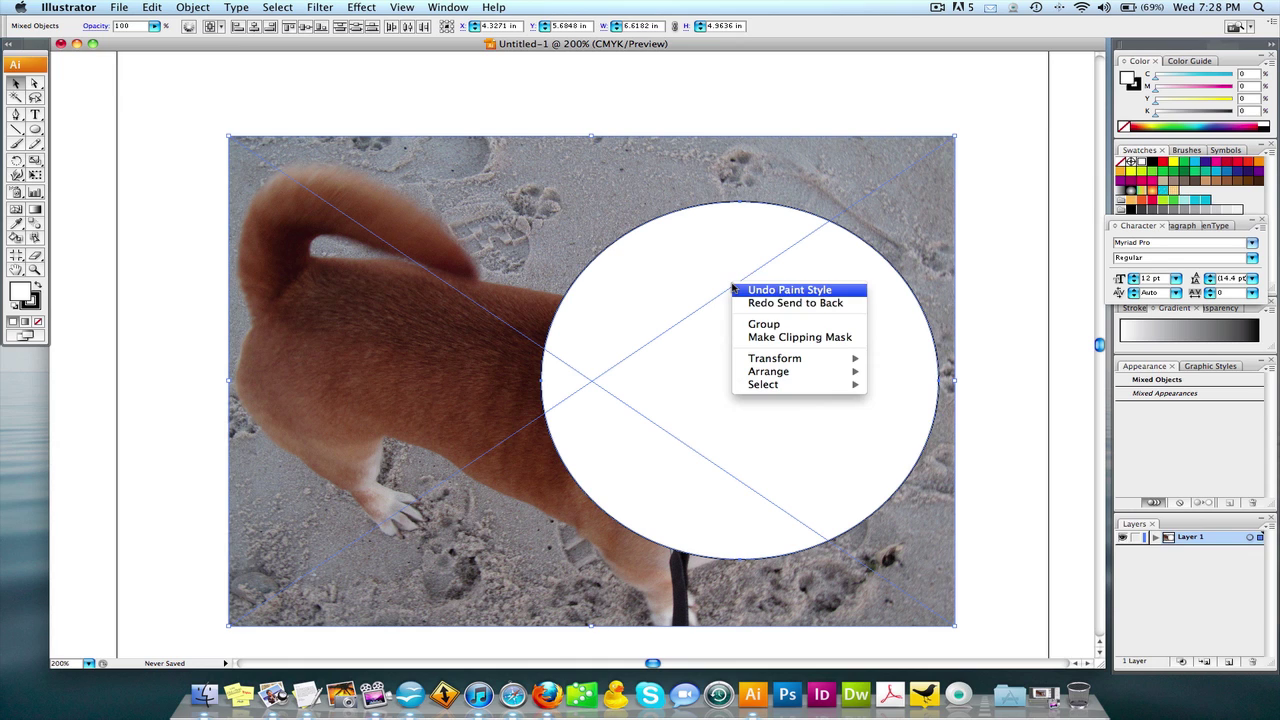
{"action": "left_click", "coordinate": [775, 340]}
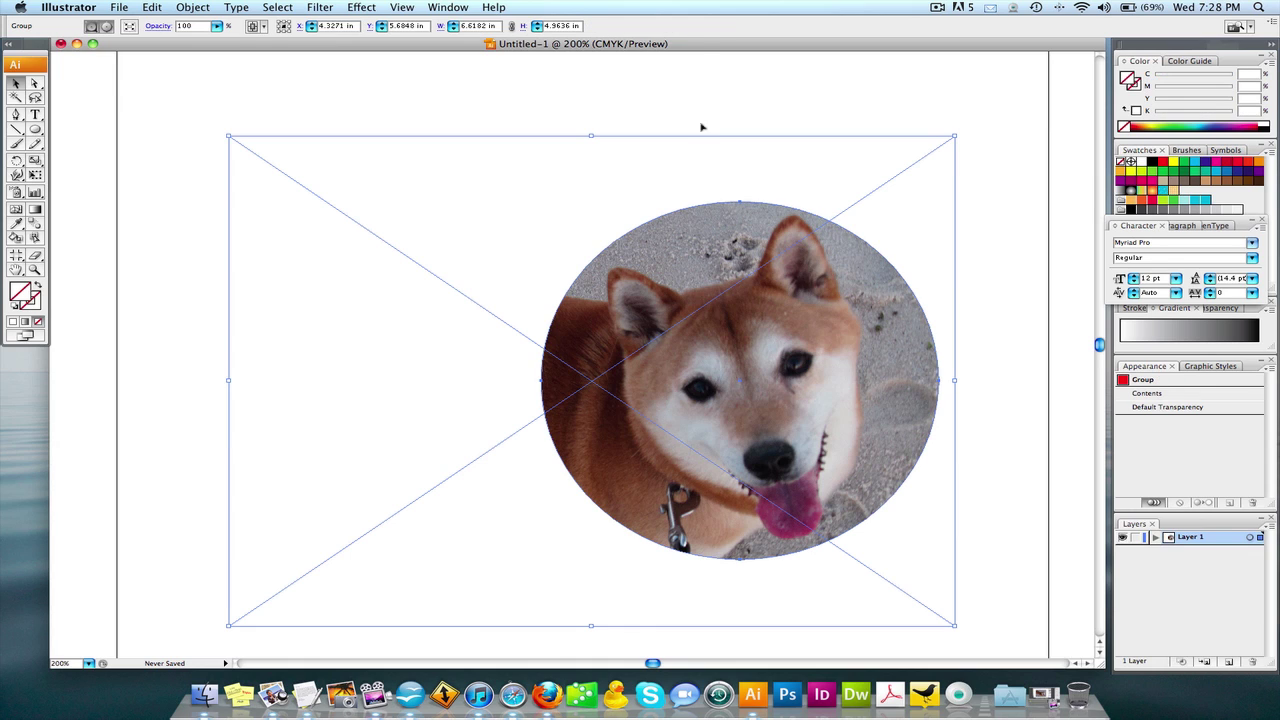
Move the clipped dog group left on the page and clear the selection
{"action": "left_click", "coordinate": [758, 118]}
{"action": "scroll", "coordinate": [751, 149], "scroll_direction": "right", "scroll_amount": 4}
{"action": "left_click_drag", "start_coordinate": [730, 307], "coordinate": [642, 149]}
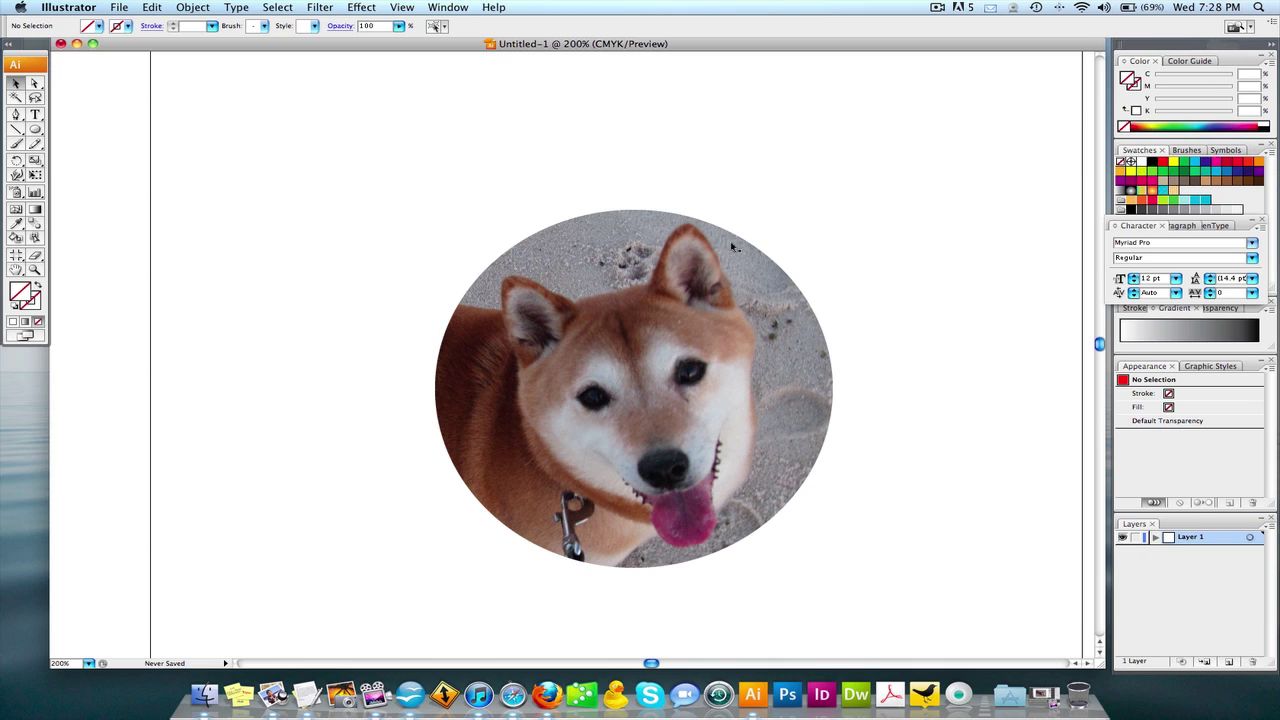
{"action": "key", "text": "a"}
{"action": "left_click", "coordinate": [797, 200]}
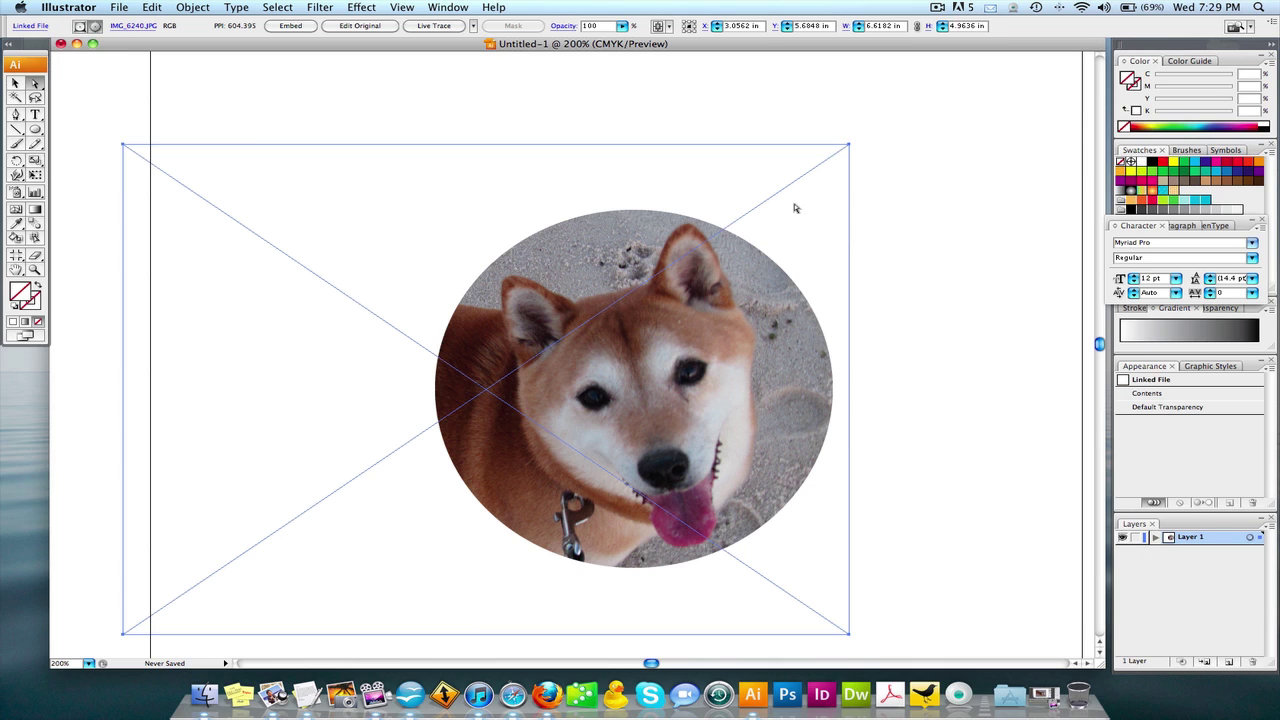
{"action": "key", "text": "super+shift+a"}
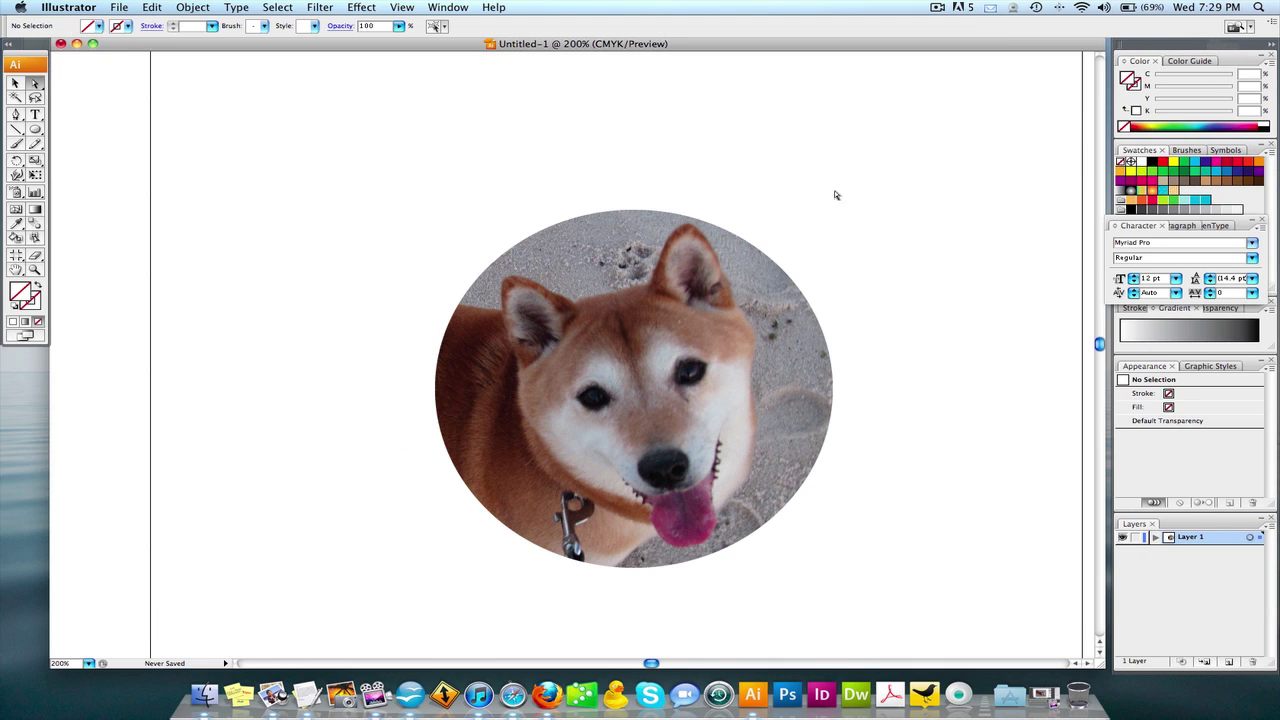
Shift the photo slightly down and then left within the circular clip
{"action": "left_click", "coordinate": [36, 85]}
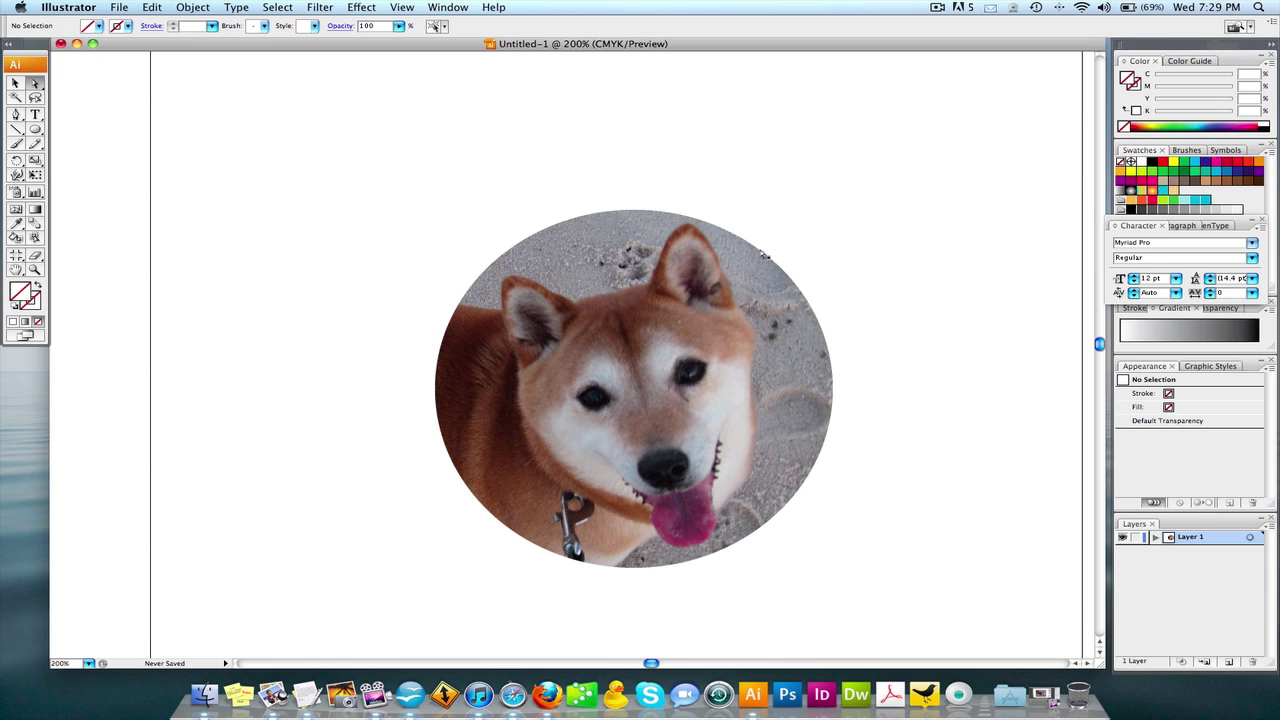
{"action": "left_click_drag", "start_coordinate": [739, 252], "coordinate": [741, 255]}
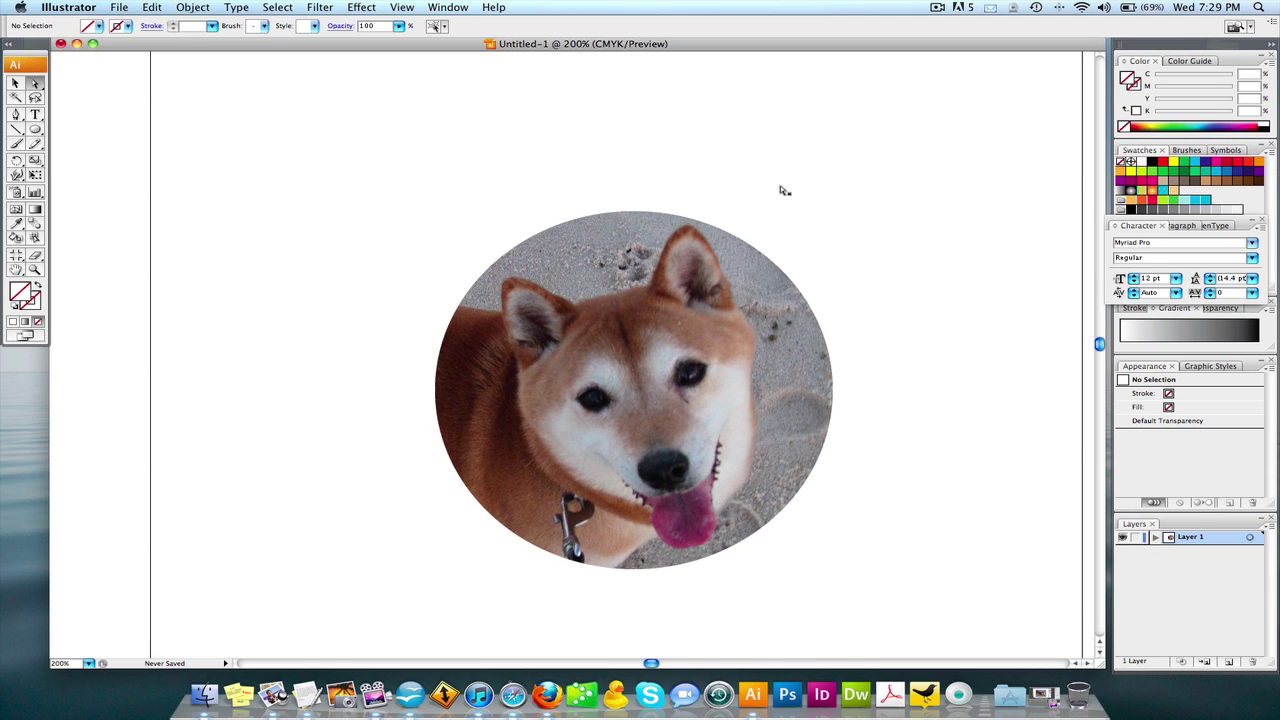
{"action": "left_click", "coordinate": [678, 313]}
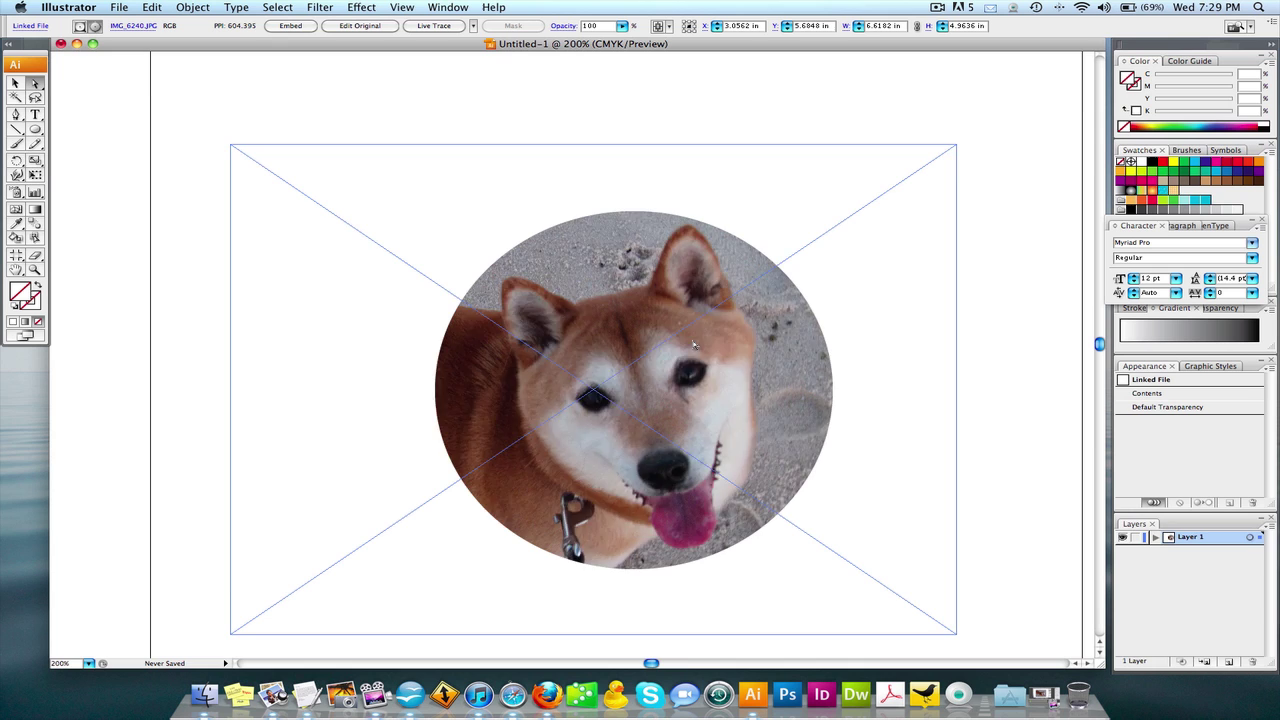
{"action": "left_click_drag", "start_coordinate": [694, 345], "coordinate": [578, 345]}
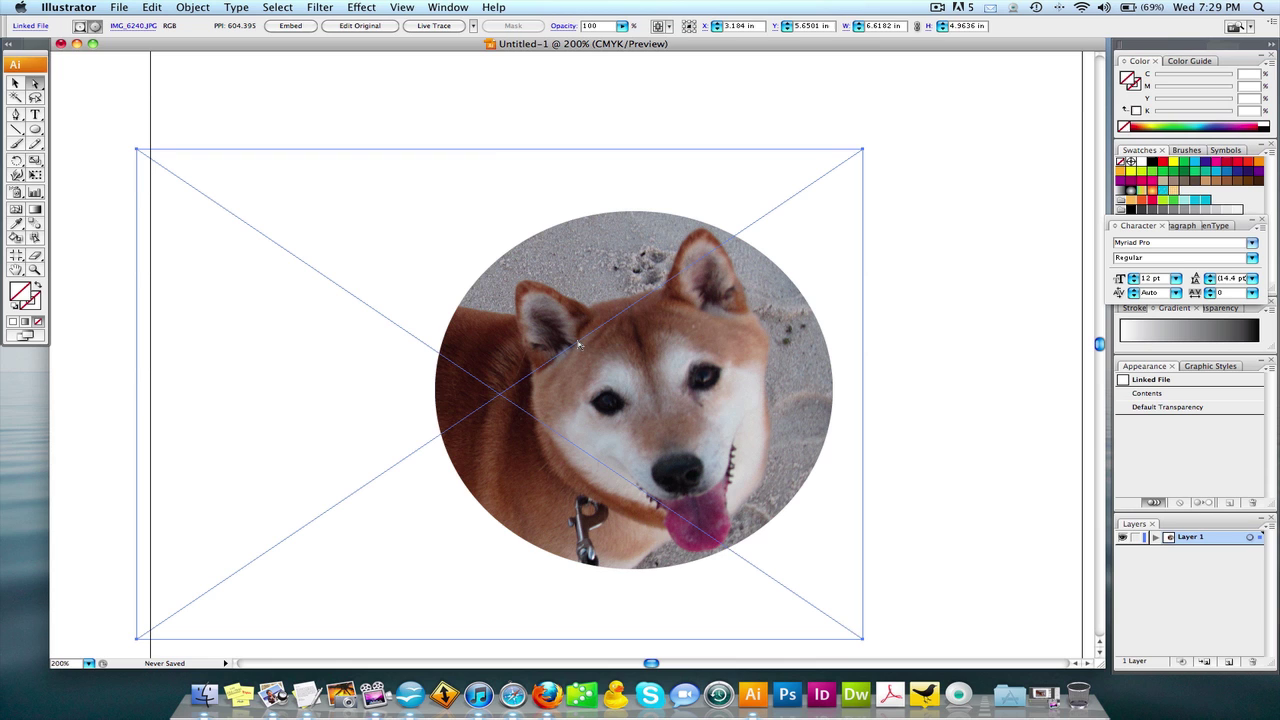
Select the whole clipped group, revert its accidental nudges with undo, then deselect
{"action": "left_click", "coordinate": [963, 306]}
{"action": "key", "text": "v"}
{"action": "left_click", "coordinate": [670, 328]}
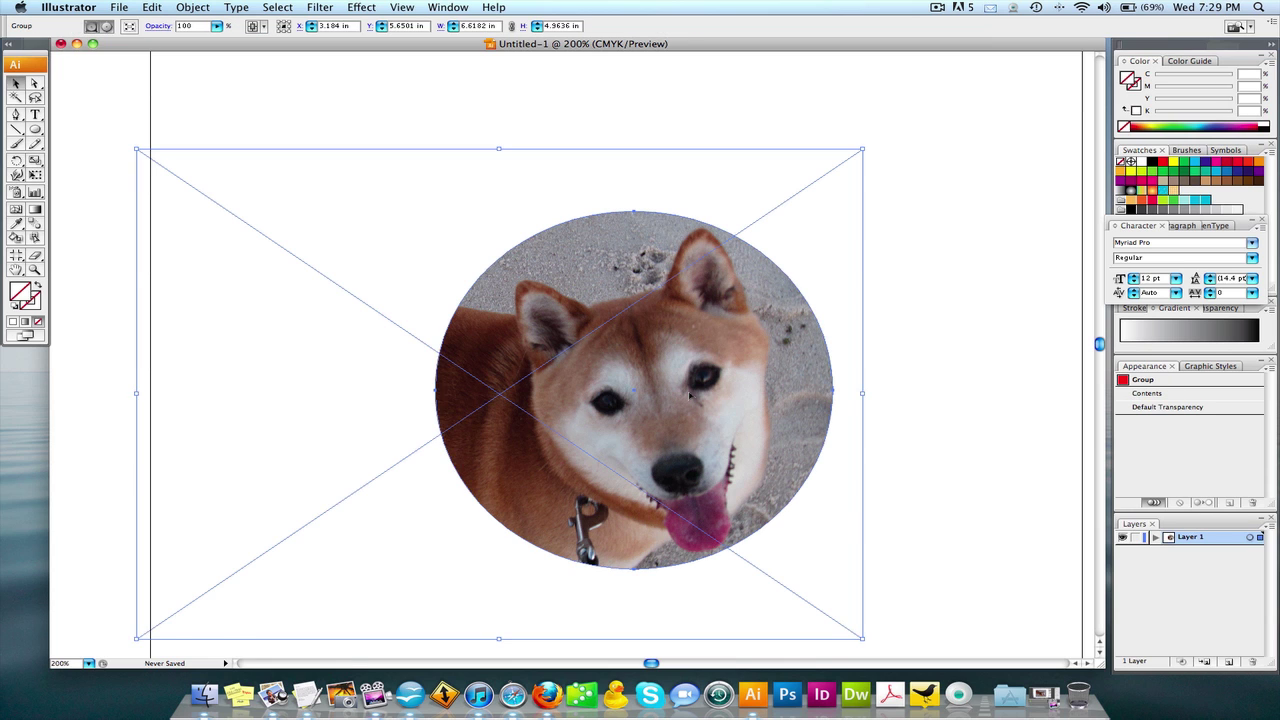
{"action": "key", "text": "super+z"}
{"action": "key", "text": "super+z"}
{"action": "key", "text": "super+shift+z"}
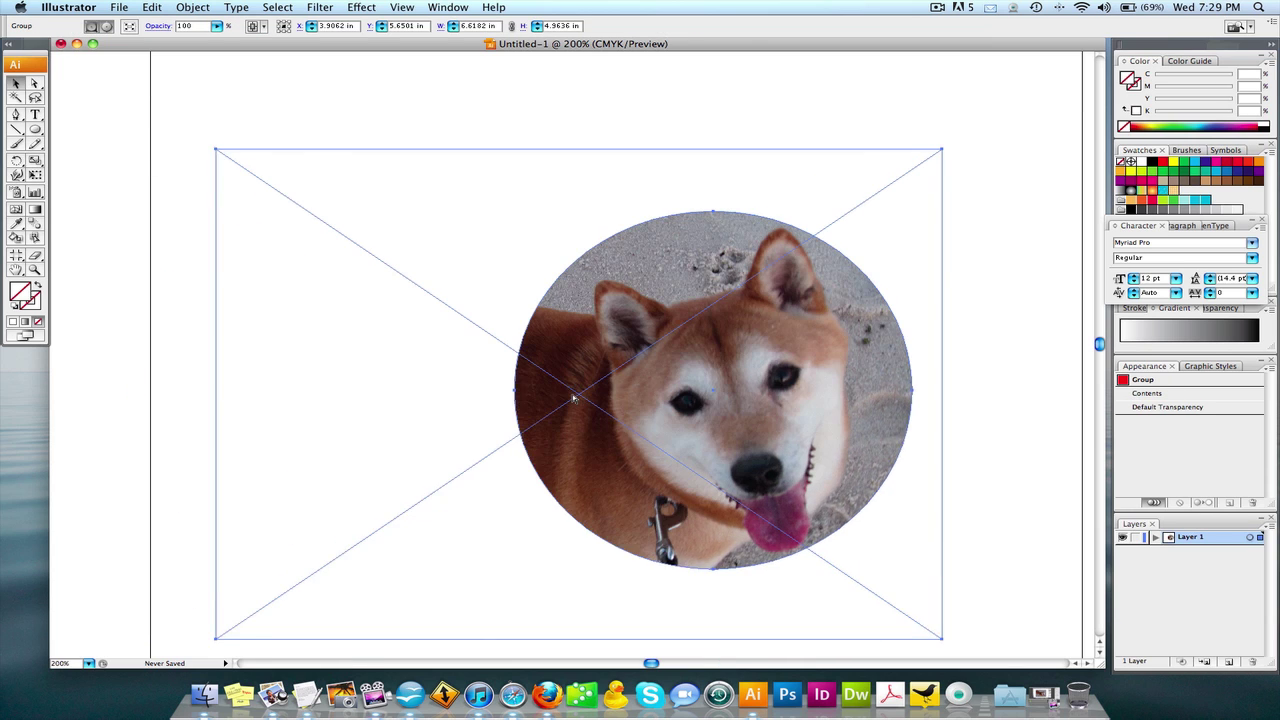
{"action": "key", "text": "super+z"}
{"action": "left_click", "coordinate": [953, 331]}
Move the photo further left and down inside the circle to re-centre the dog's face
{"action": "key", "text": "a"}
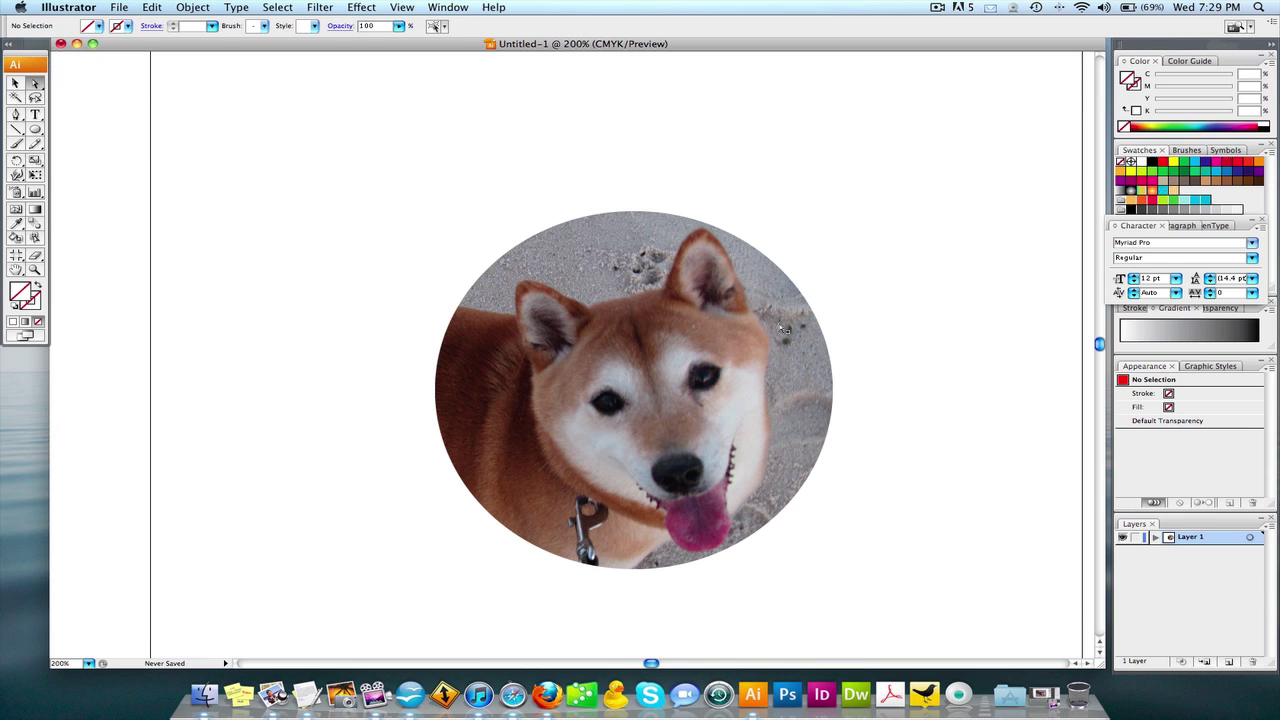
{"action": "left_click", "coordinate": [691, 331]}
{"action": "left_click_drag", "start_coordinate": [691, 331], "coordinate": [544, 357]}
{"action": "left_click_drag", "start_coordinate": [743, 381], "coordinate": [648, 356]}
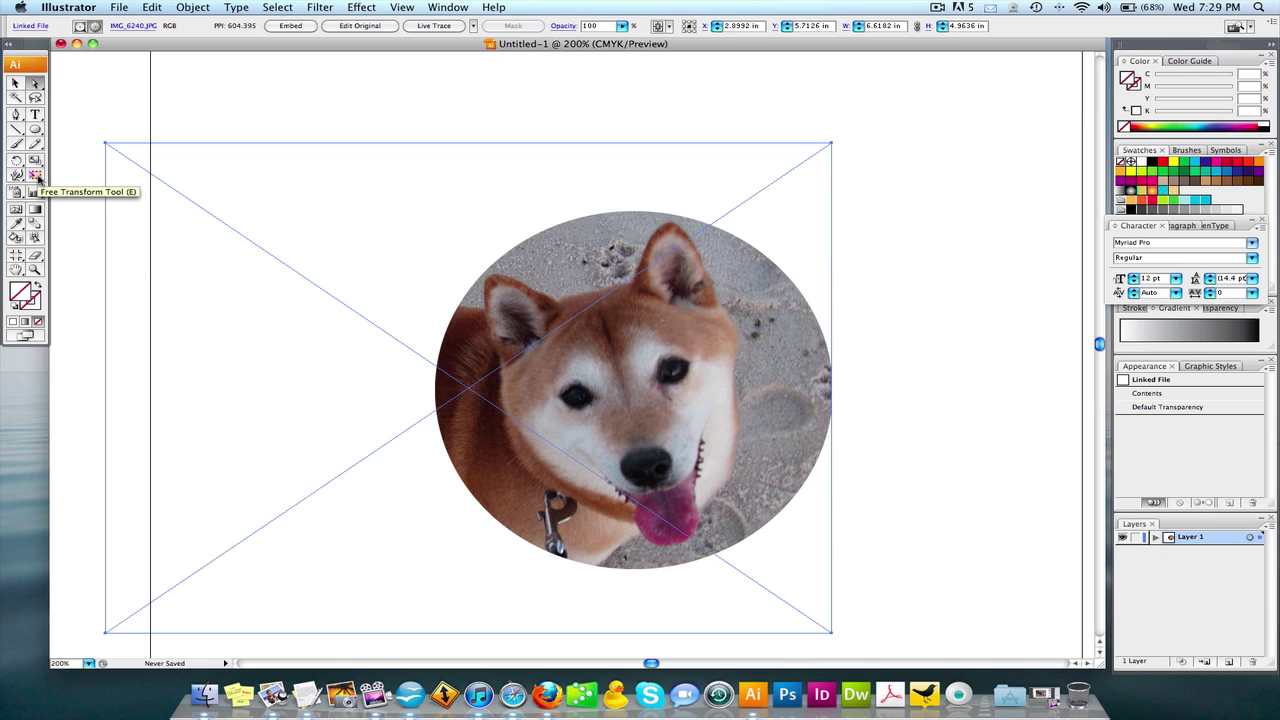
Scale the photo down to about 3.57 × 2.68 in from its top-right corner with Free Transform
{"action": "key", "text": "e"}
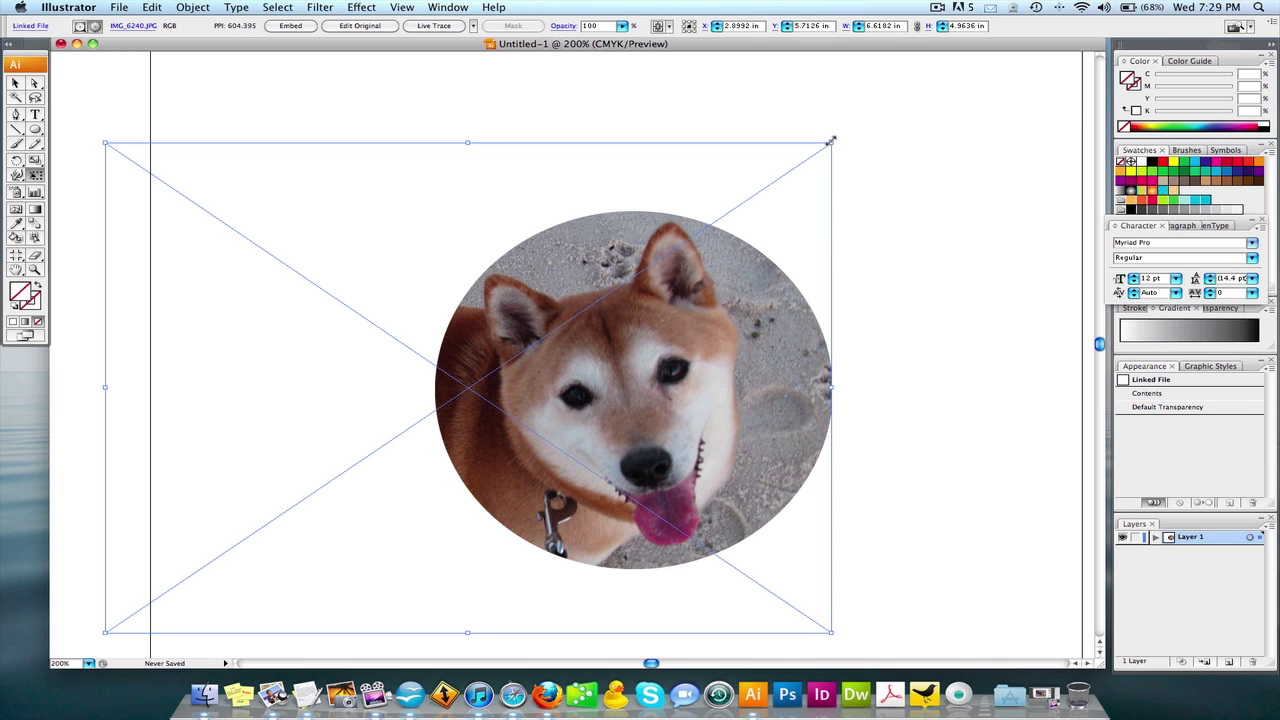
{"action": "left_click_drag", "start_coordinate": [830, 140], "coordinate": [674, 295]}
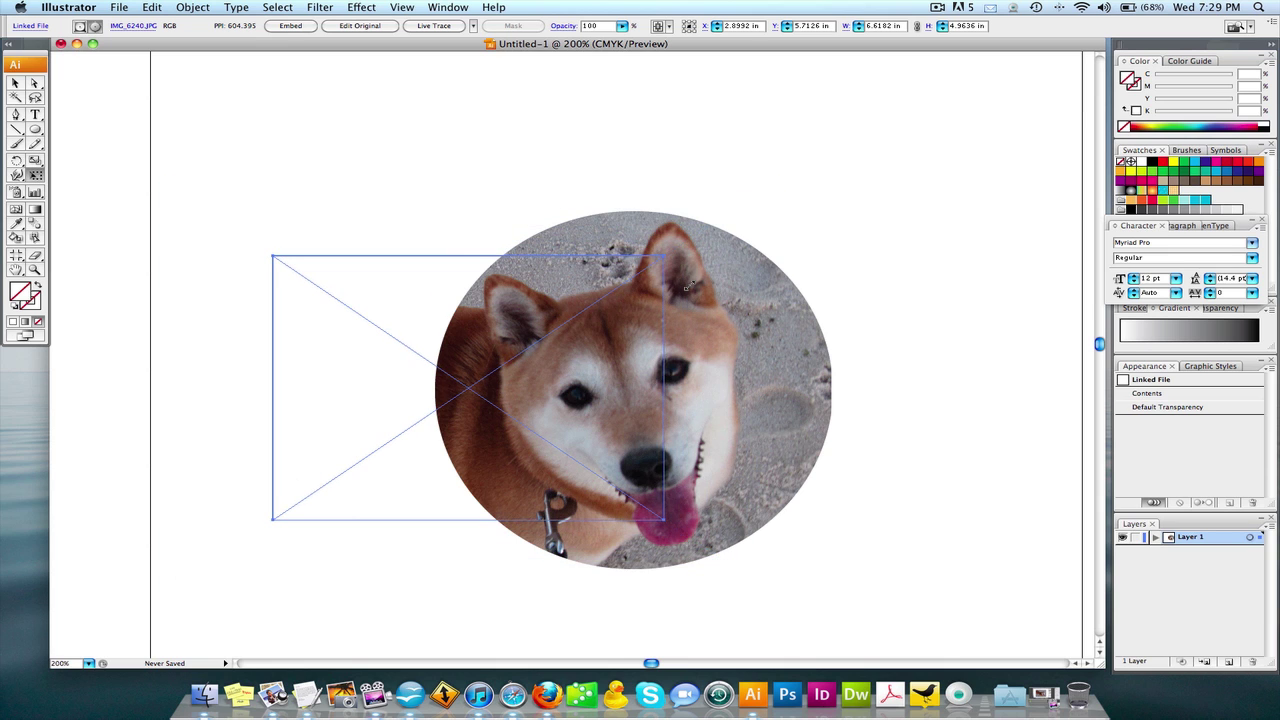
{"action": "left_click", "coordinate": [36, 86]}
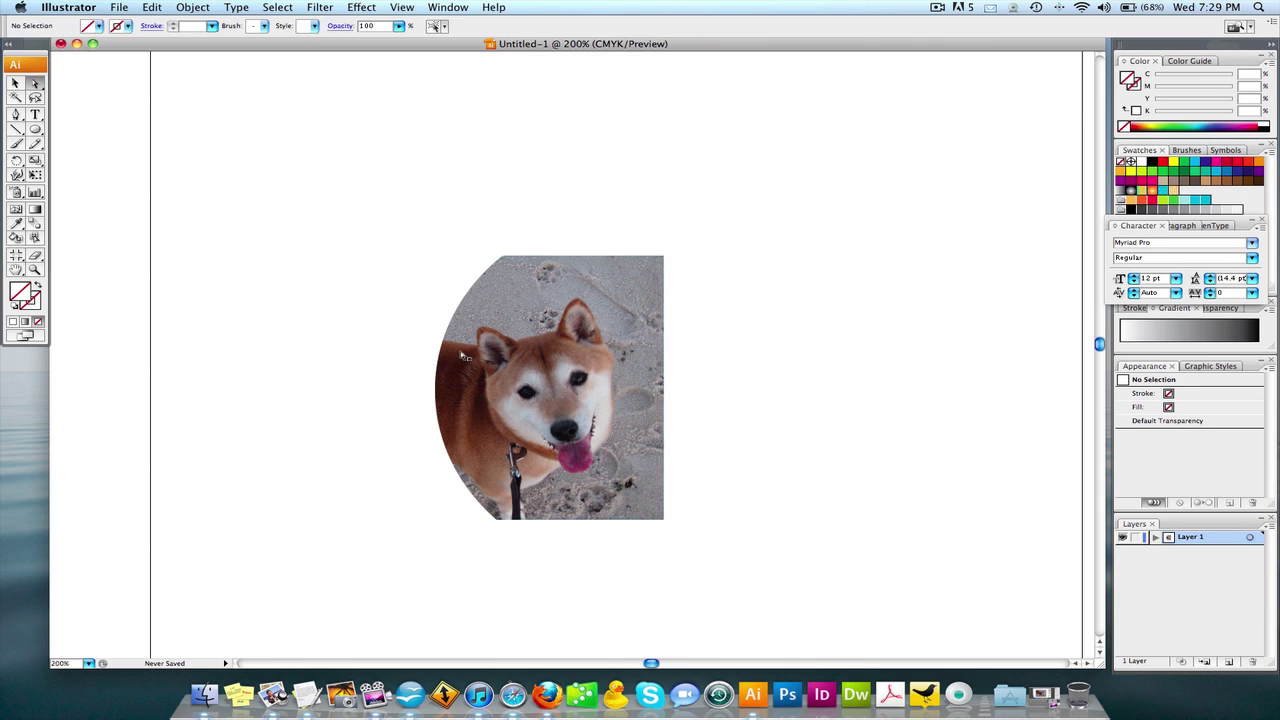
Slide the smaller photo right across the circle, then select the 3.7048 × 3.625 in clipped group
{"action": "left_click_drag", "start_coordinate": [528, 371], "coordinate": [672, 371]}
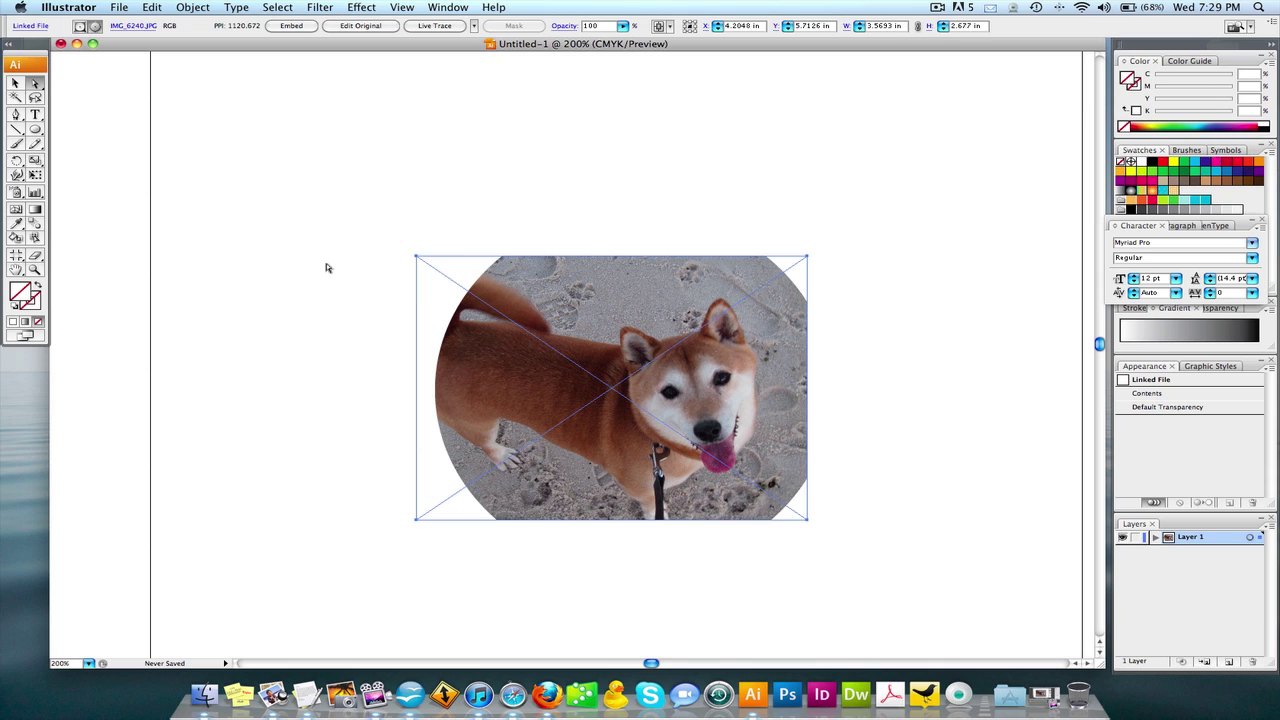
{"action": "left_click_drag", "start_coordinate": [502, 320], "coordinate": [513, 320]}
{"action": "left_click", "coordinate": [14, 86]}
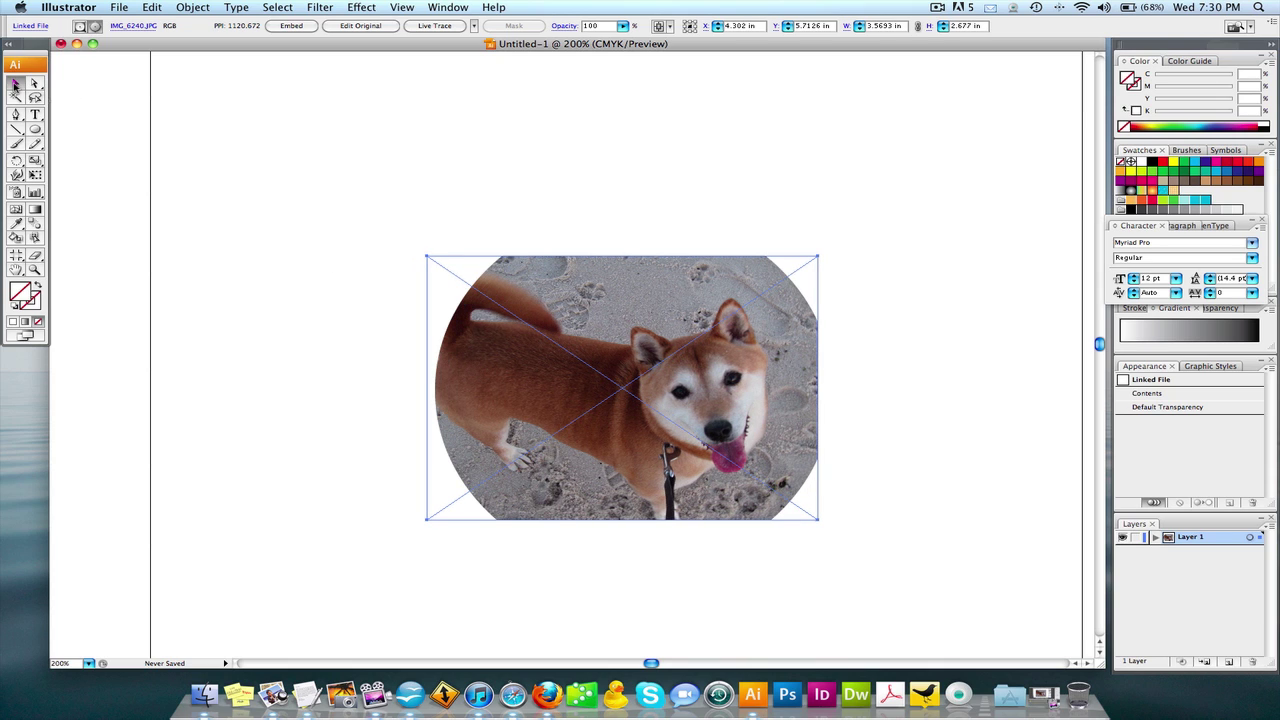
{"action": "left_click", "coordinate": [430, 173]}
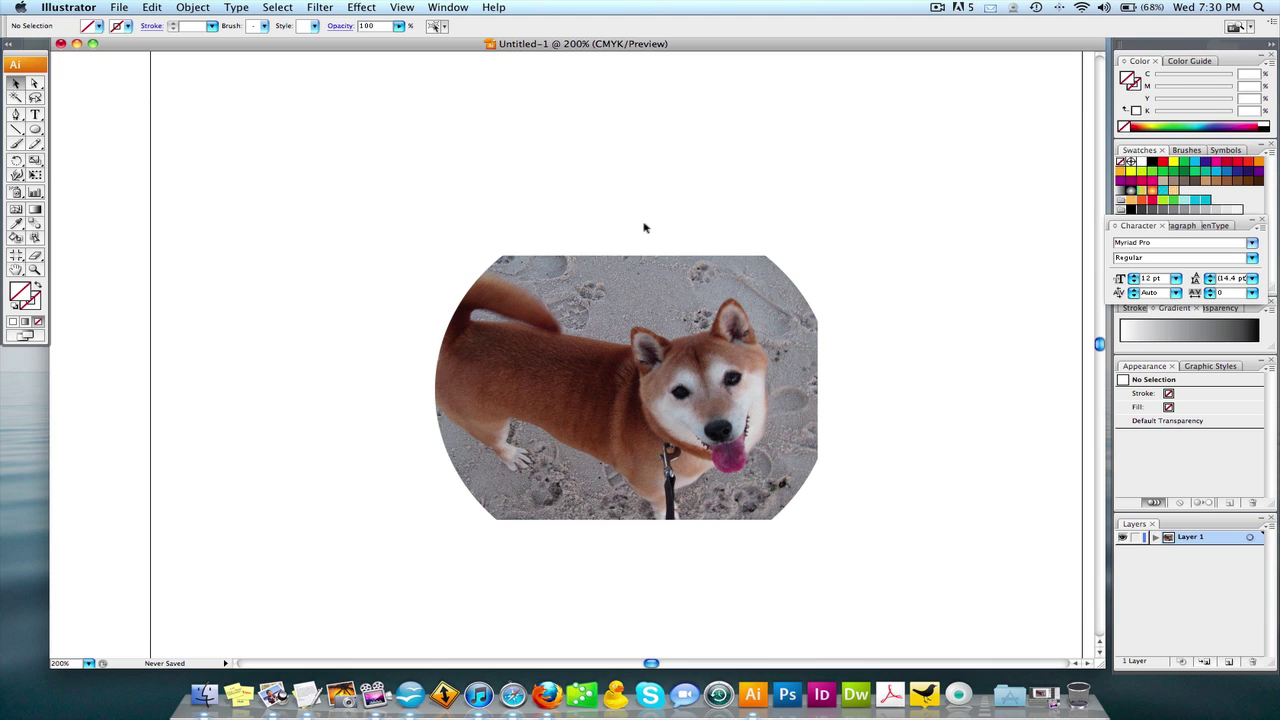
{"action": "left_click", "coordinate": [631, 367]}
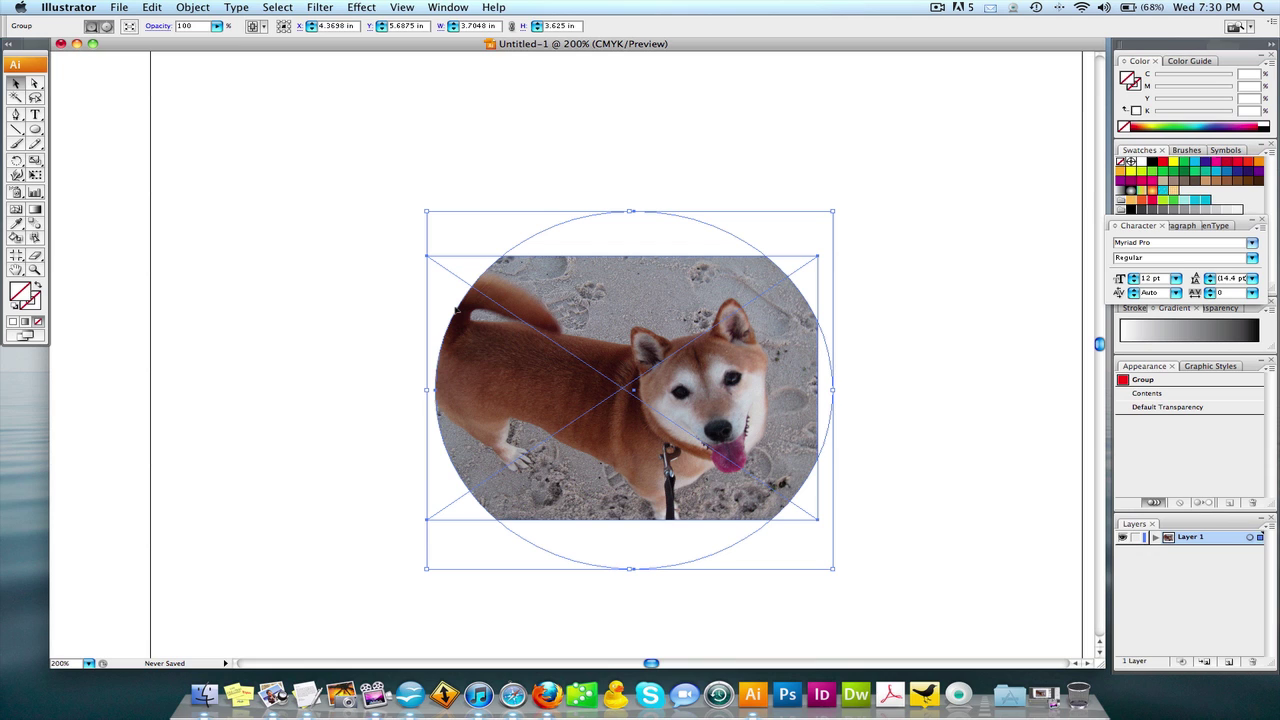
Undo the accidental group move and give the circle a thin default black outline
{"action": "left_click_drag", "start_coordinate": [450, 300], "coordinate": [607, 270]}
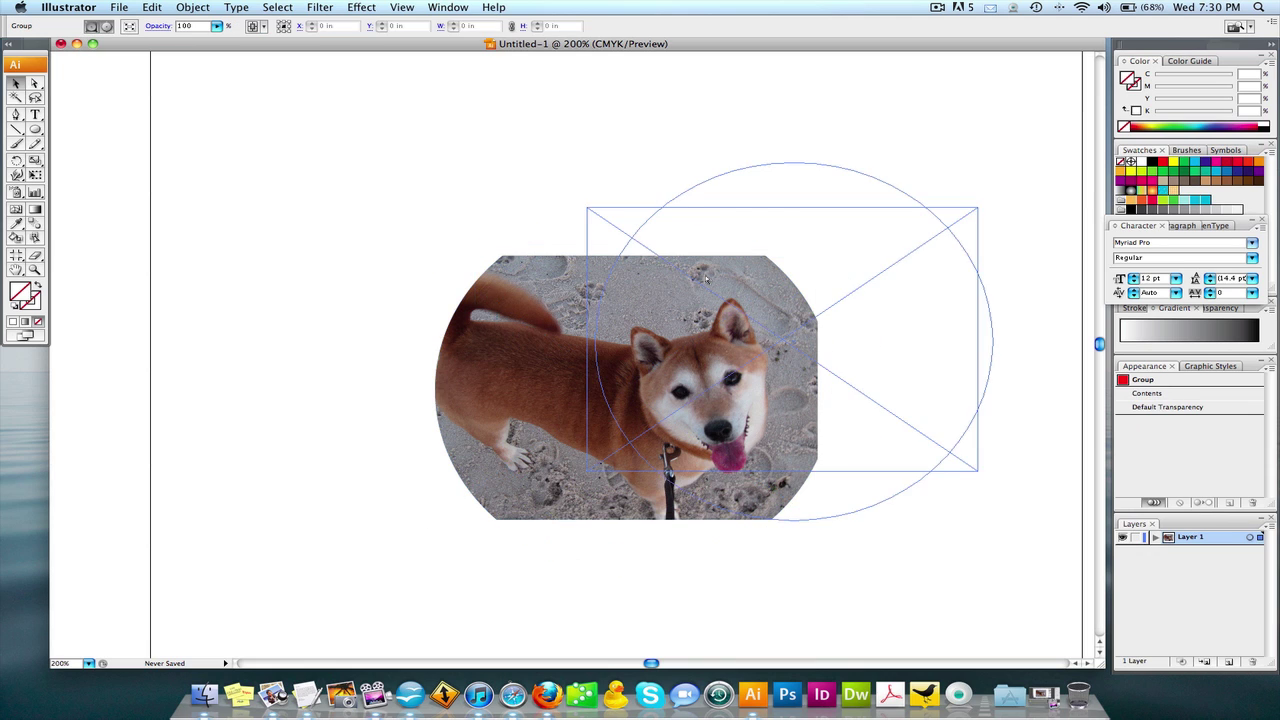
{"action": "key", "text": "super+z"}
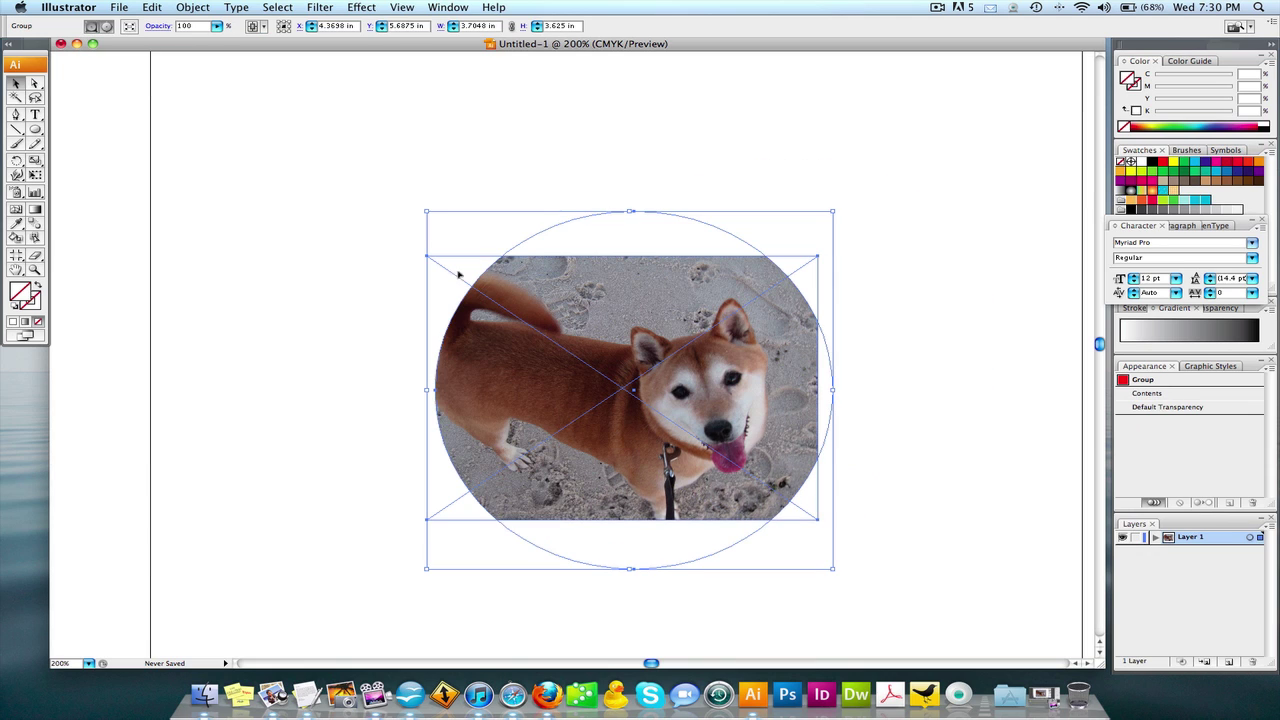
{"action": "left_click", "coordinate": [14, 310]}
{"action": "left_click", "coordinate": [335, 323]}
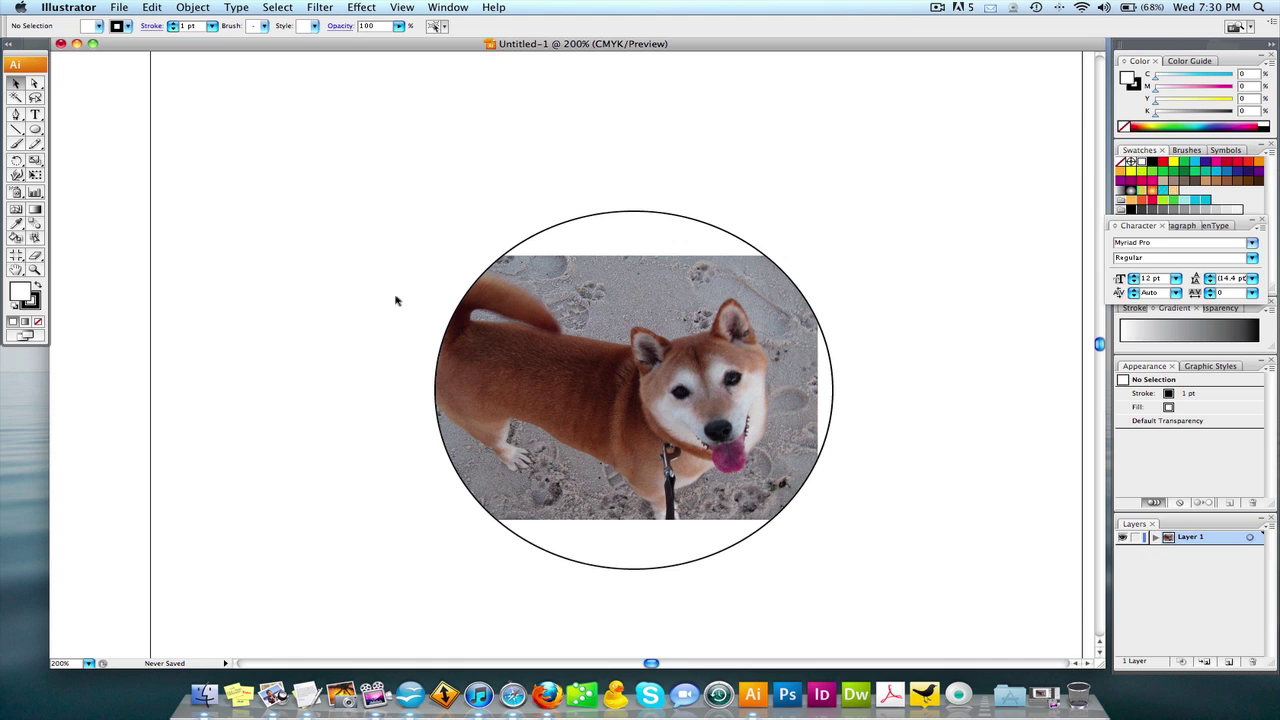
Enlarge the photo inside the clip with Free Transform and shift it slightly left
{"action": "key", "text": "a"}
{"action": "left_click", "coordinate": [505, 333]}
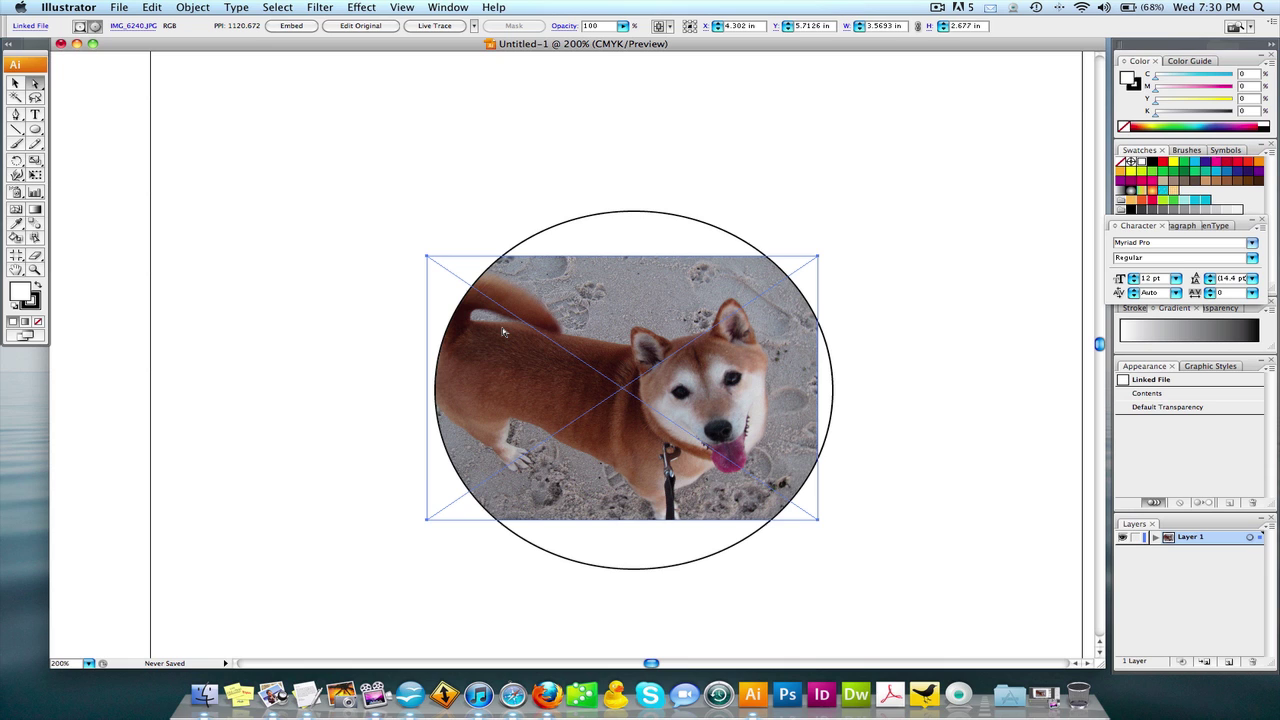
{"action": "key", "text": "e"}
{"action": "left_click_drag", "start_coordinate": [821, 254], "coordinate": [899, 204]}
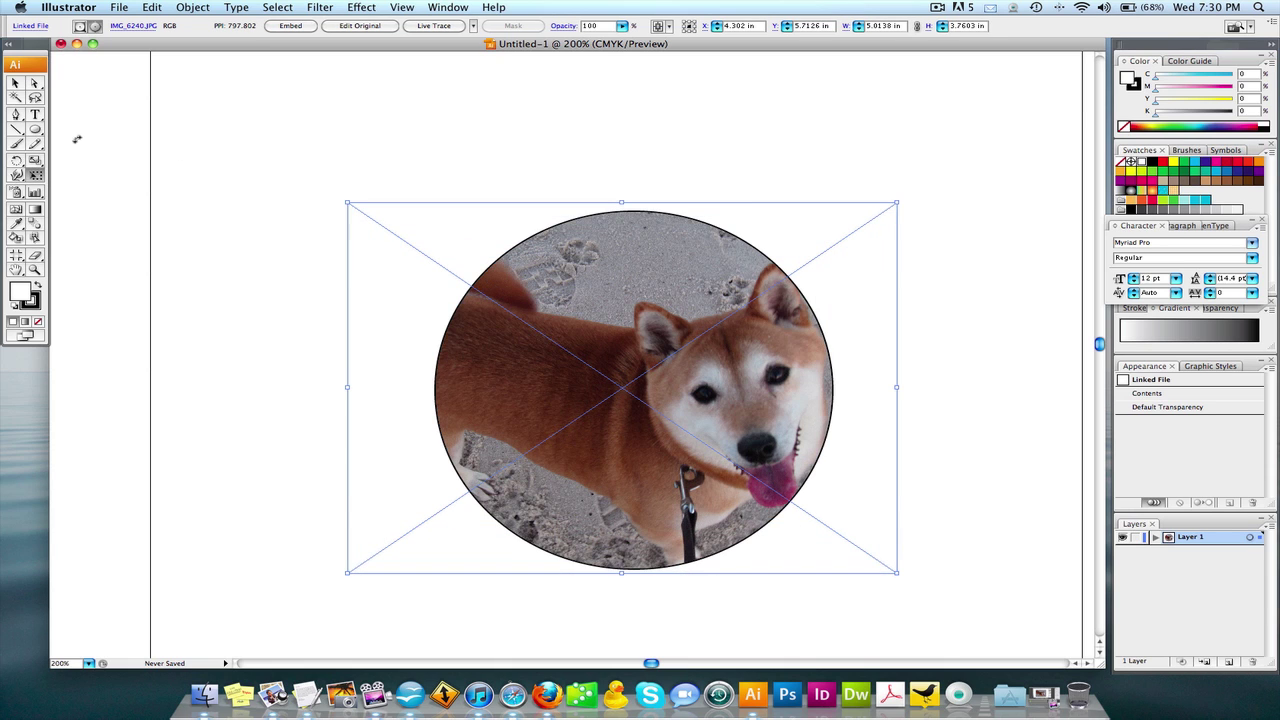
{"action": "left_click", "coordinate": [35, 84]}
{"action": "left_click_drag", "start_coordinate": [712, 388], "coordinate": [677, 392]}
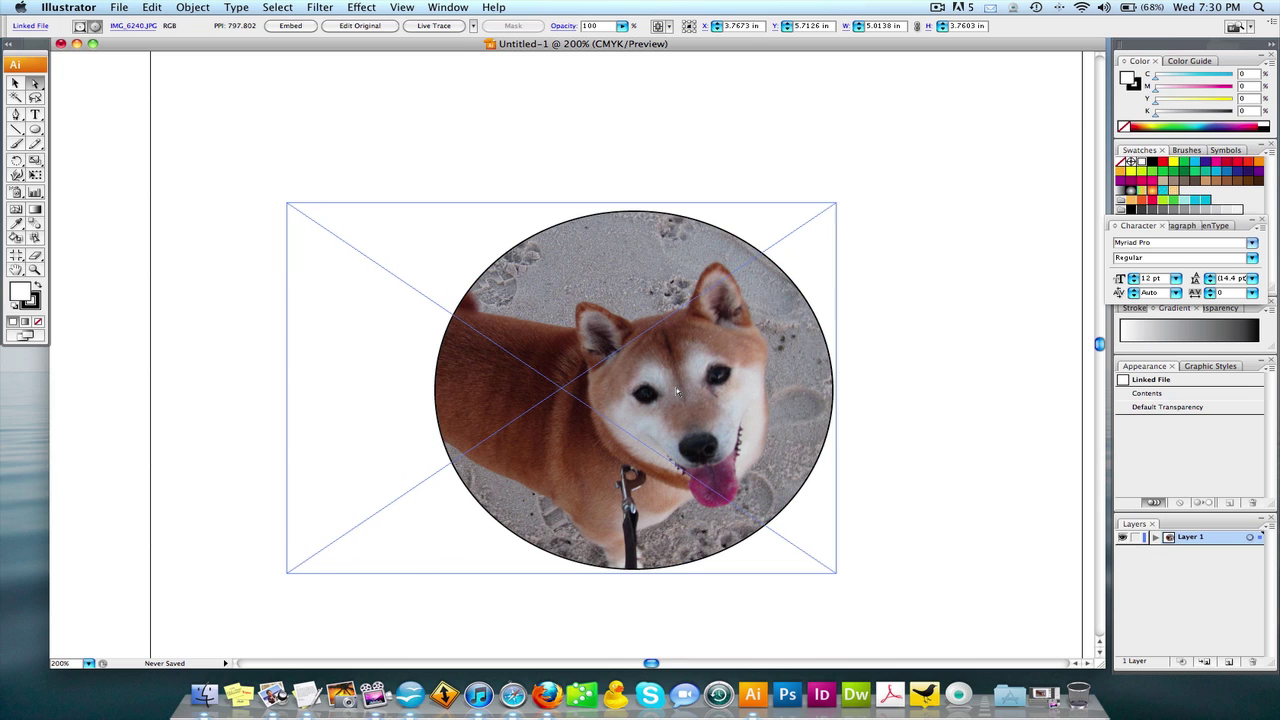
{"action": "left_click", "coordinate": [15, 84]}
{"action": "left_click", "coordinate": [429, 177]}
{"action": "scroll", "coordinate": [722, 220], "scroll_direction": "left", "scroll_amount": 2}
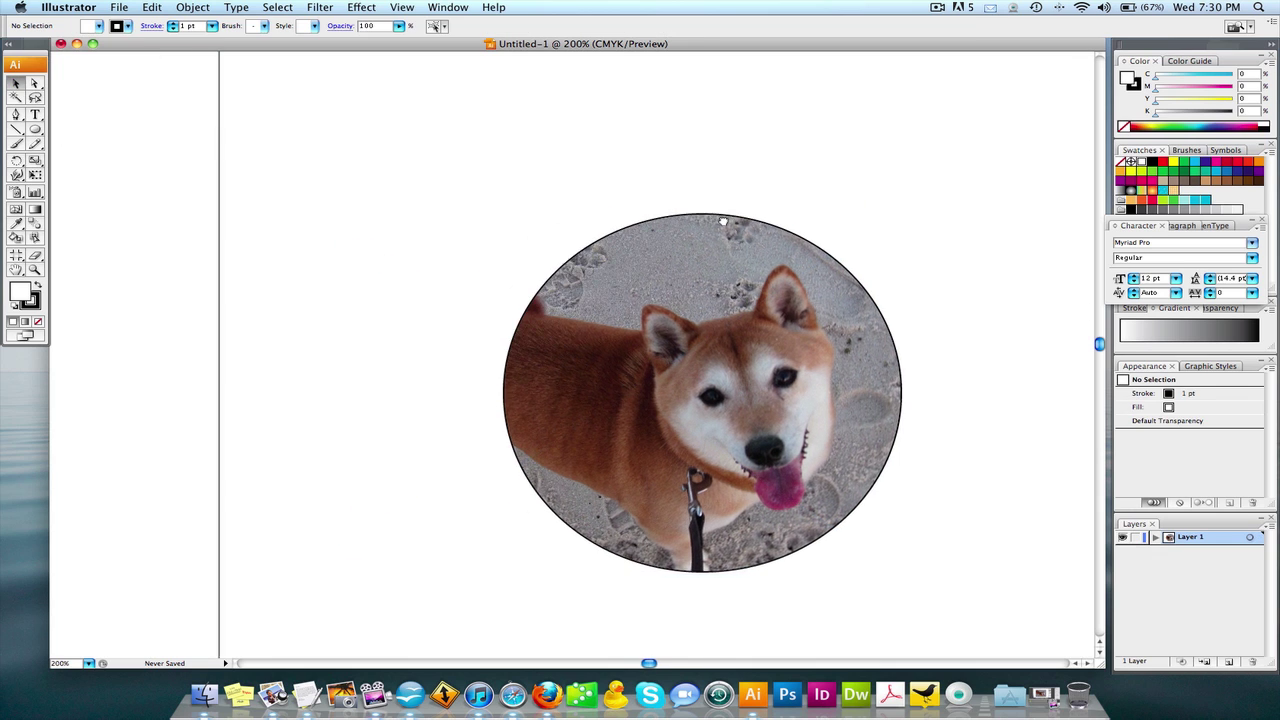
{"action": "scroll", "coordinate": [722, 220], "scroll_direction": "up", "scroll_amount": 2}
{"action": "scroll", "coordinate": [722, 220], "scroll_direction": "right", "scroll_amount": 1}
Enlarge the photo further to about 6.36 × 4.77 in and move it left to fill the circle
{"action": "key", "text": "a"}
{"action": "left_click", "coordinate": [719, 398]}
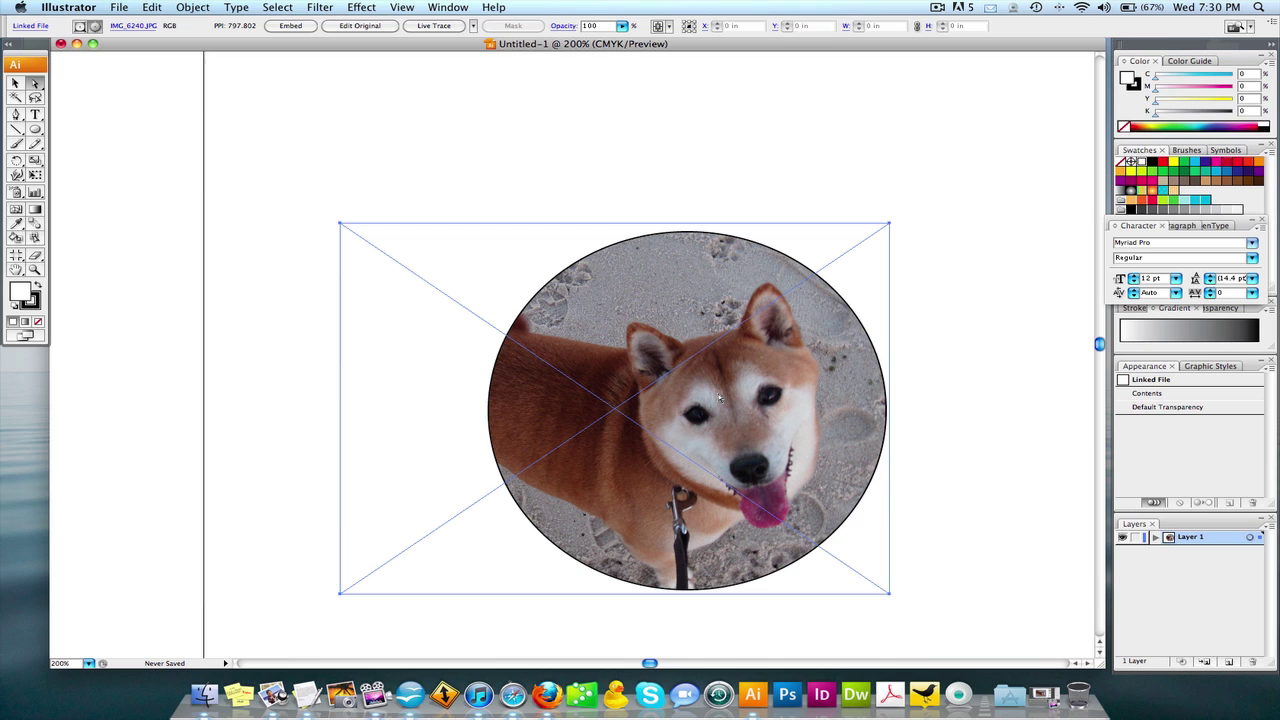
{"action": "key", "text": "e"}
{"action": "left_click_drag", "start_coordinate": [887, 221], "coordinate": [958, 173]}
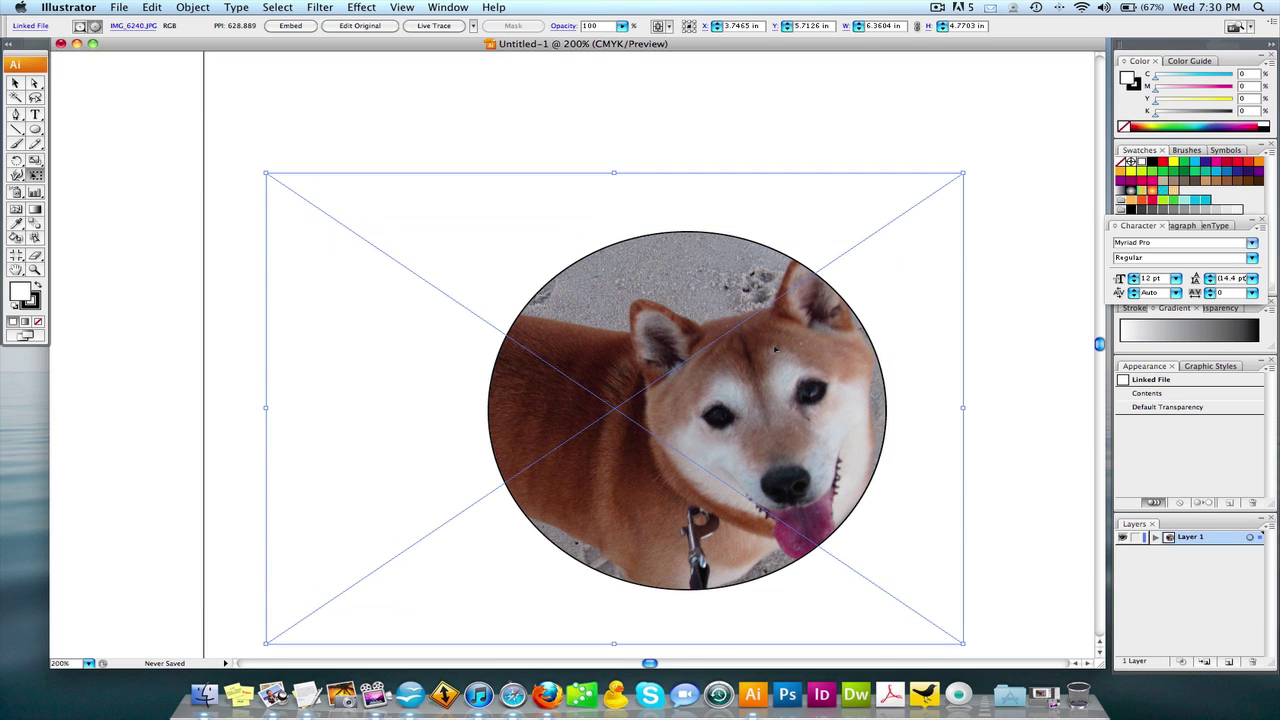
{"action": "key", "text": "a"}
{"action": "left_click_drag", "start_coordinate": [757, 385], "coordinate": [608, 364]}
{"action": "left_click", "coordinate": [15, 83]}
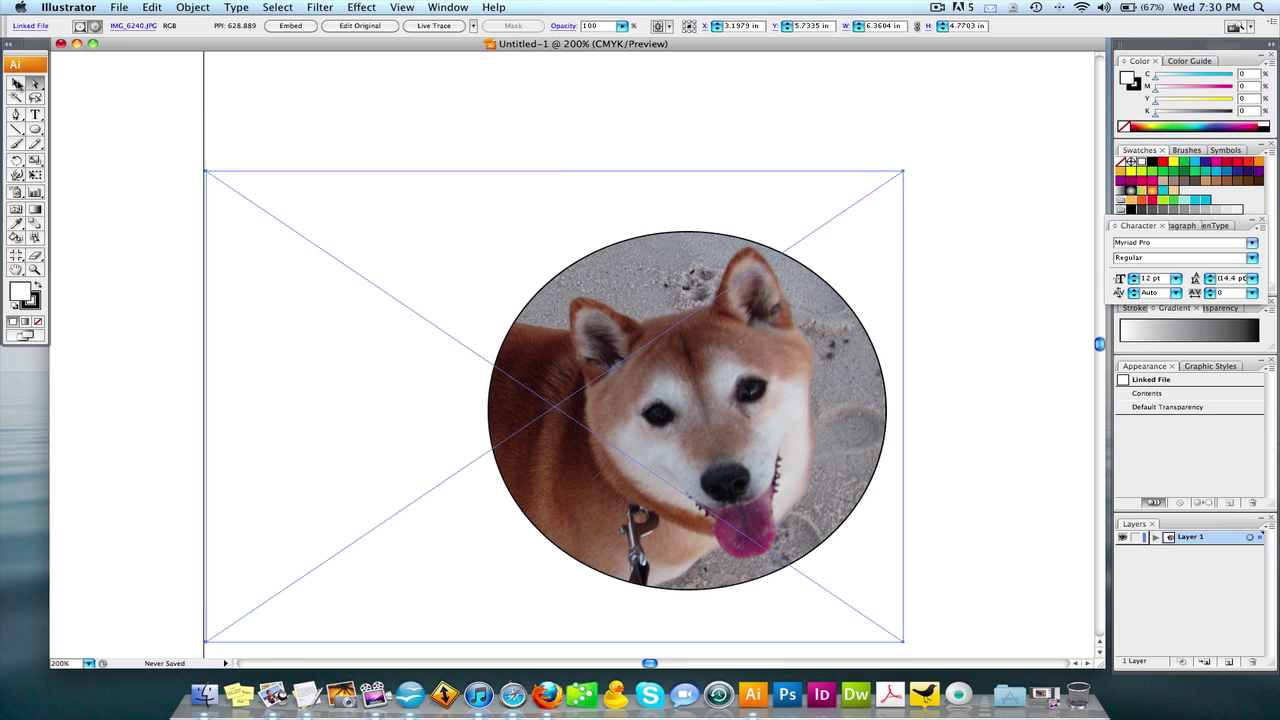
{"action": "left_click", "coordinate": [474, 163]}
{"action": "left_click", "coordinate": [648, 311], "text": "alt"}
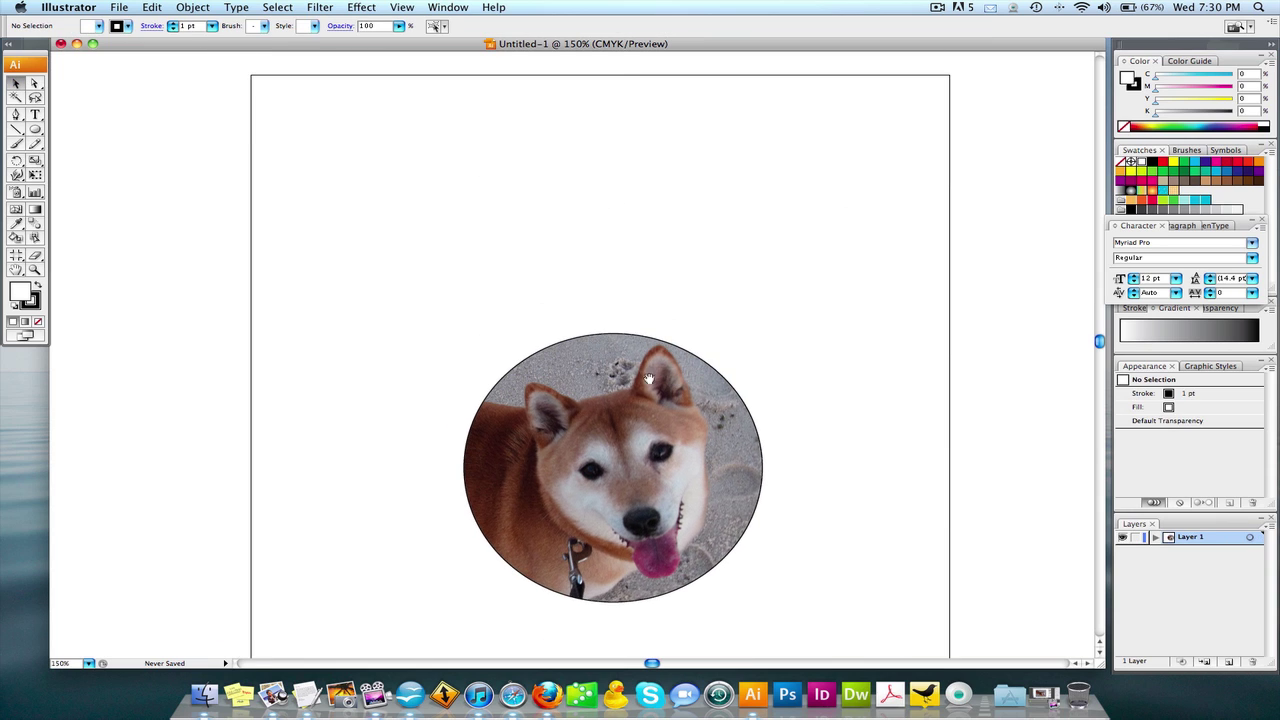
Raise the circle's stroke weight to 4 pt in the Stroke panel
{"action": "left_click", "coordinate": [600, 470]}
{"action": "key", "text": "super+equal"}
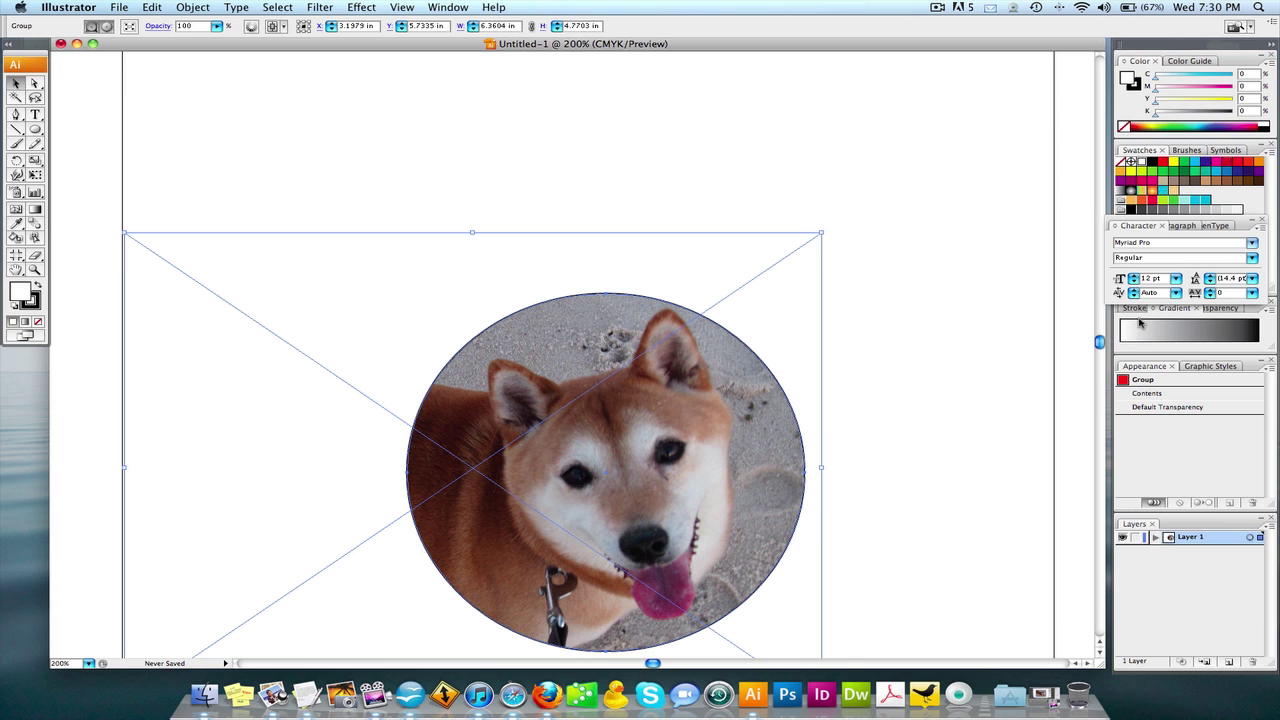
{"action": "left_click", "coordinate": [1137, 309]}
{"action": "left_click", "coordinate": [1170, 323]}
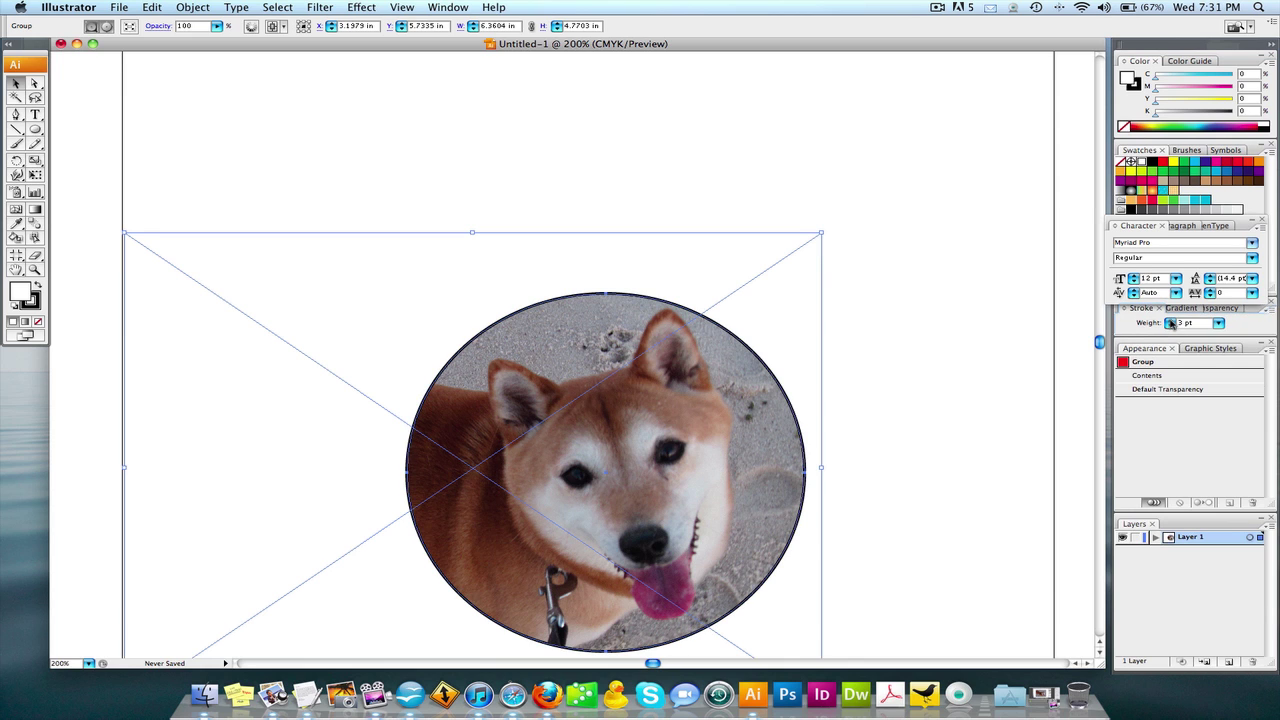
{"action": "left_click", "coordinate": [1170, 323]}
{"action": "left_click", "coordinate": [1170, 323]}
Move the clipped group higher on the page and open the Effect menu
{"action": "left_click", "coordinate": [937, 317]}
{"action": "left_click_drag", "start_coordinate": [780, 450], "coordinate": [780, 369]}
{"action": "left_click", "coordinate": [345, 6]}
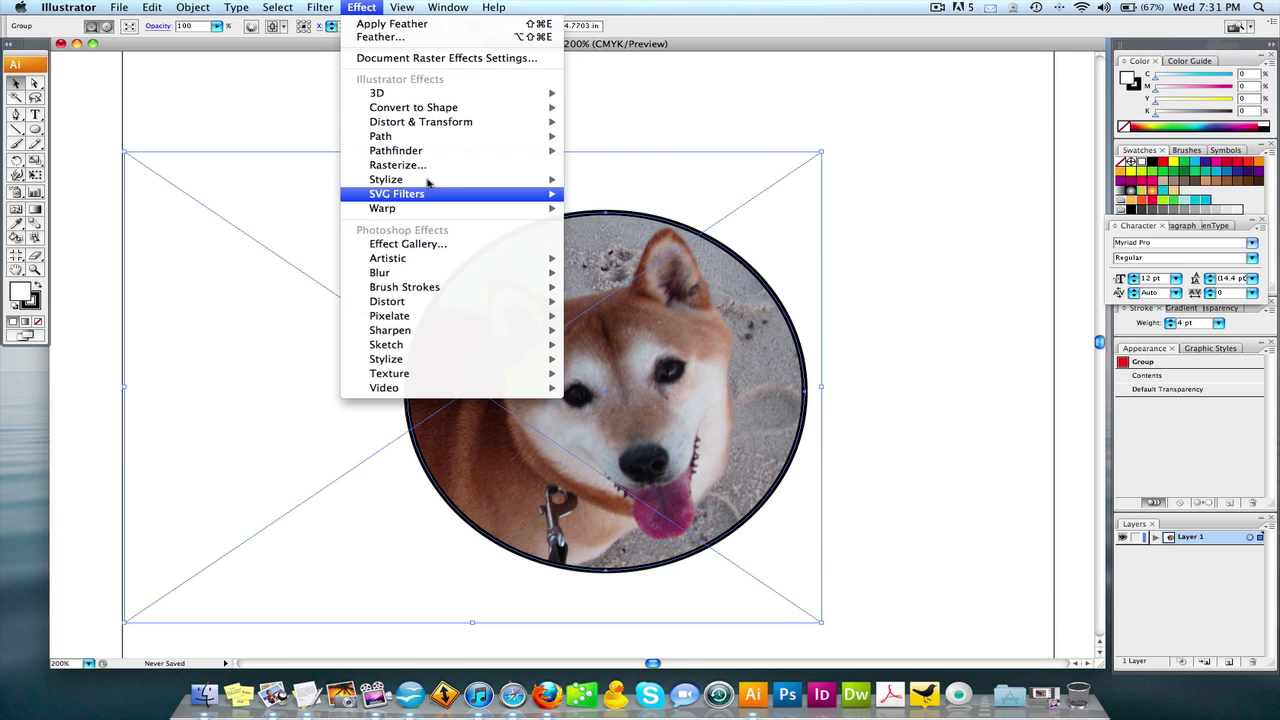
Add a pink ED5883 drop shadow: Multiply, 75% opacity, 0.1 in offsets, 0.07 in blur
{"action": "mouse_move", "coordinate": [553, 180]}
{"action": "left_click", "coordinate": [650, 192]}
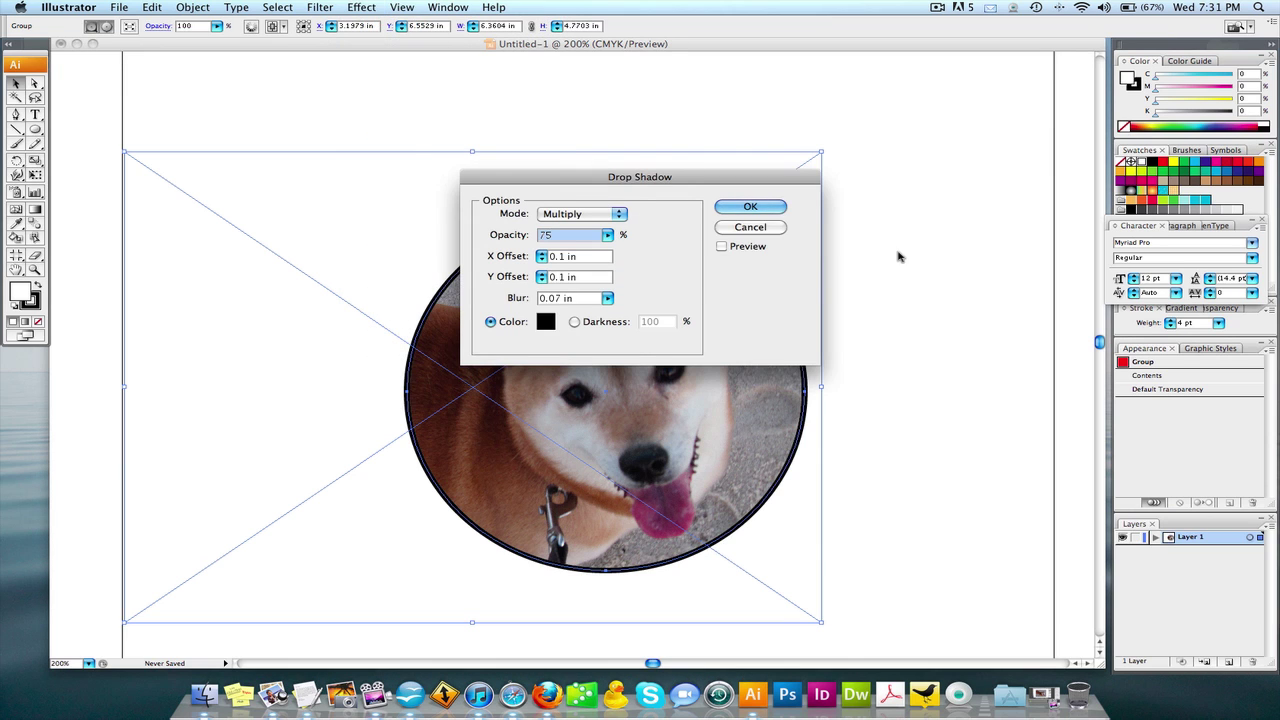
{"action": "left_click_drag", "start_coordinate": [689, 177], "coordinate": [1075, 80]}
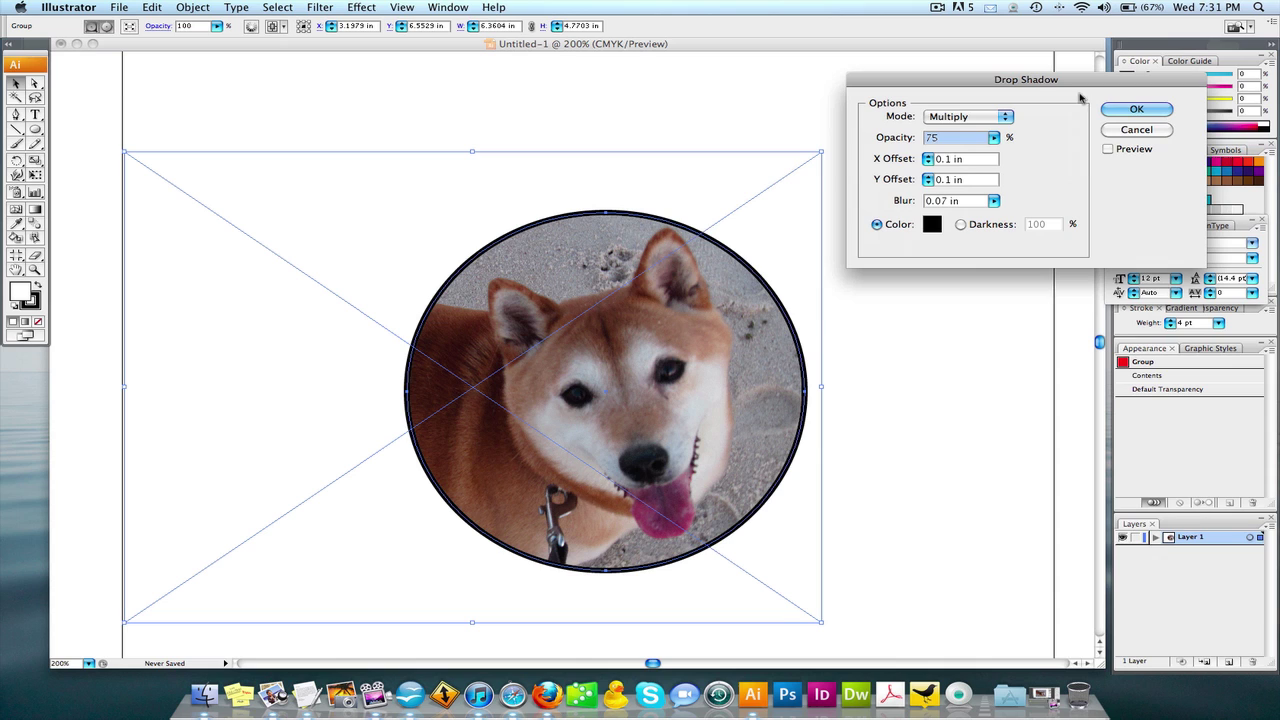
{"action": "left_click", "coordinate": [1108, 150]}
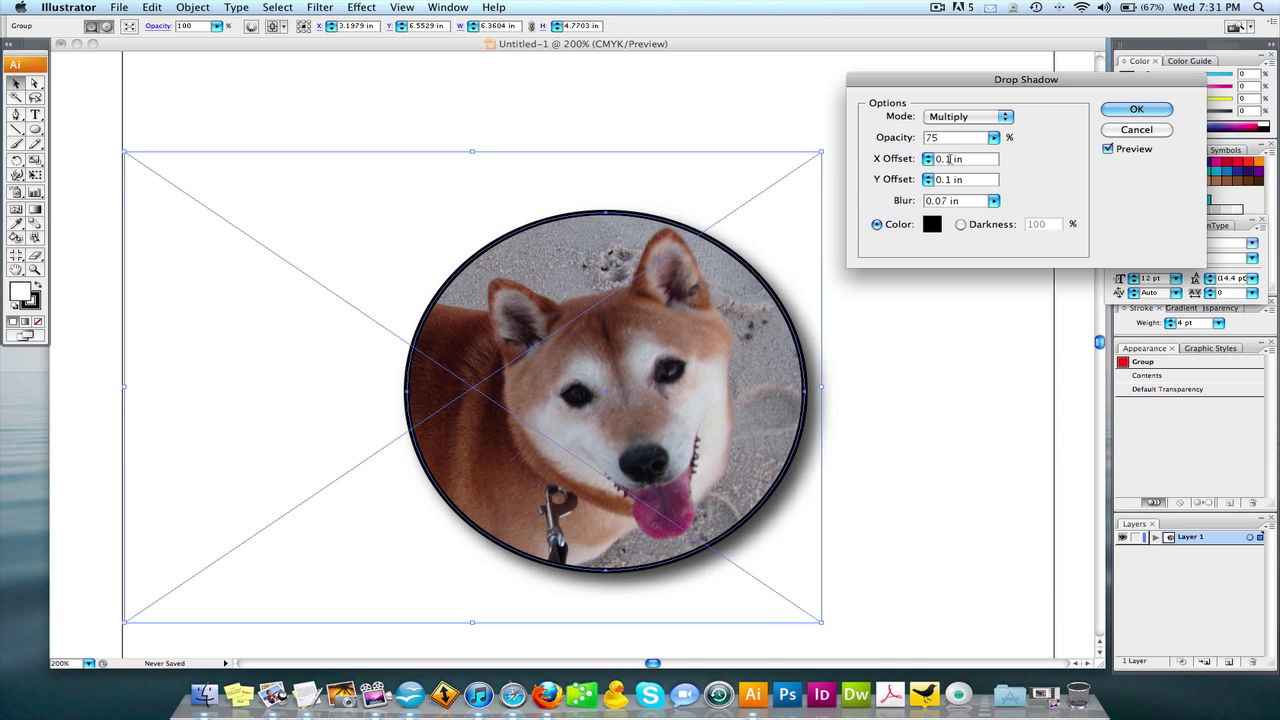
{"action": "left_click", "coordinate": [944, 234]}
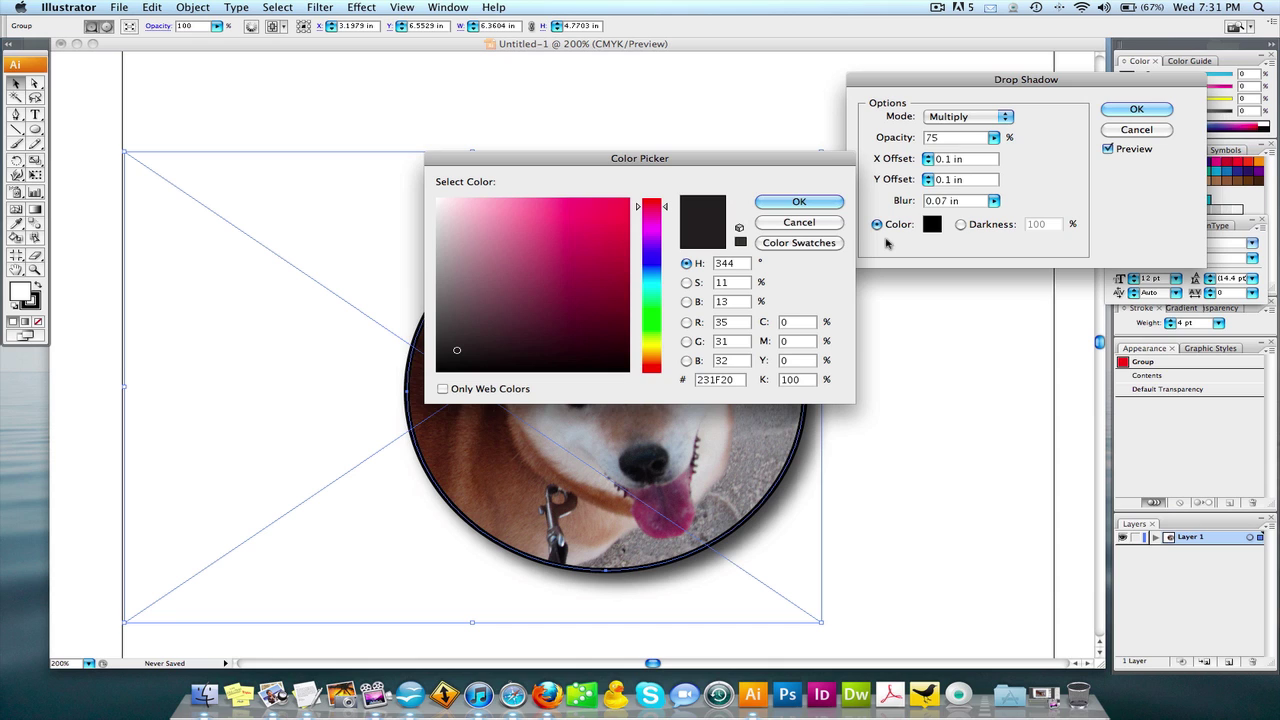
{"action": "left_click", "coordinate": [557, 210]}
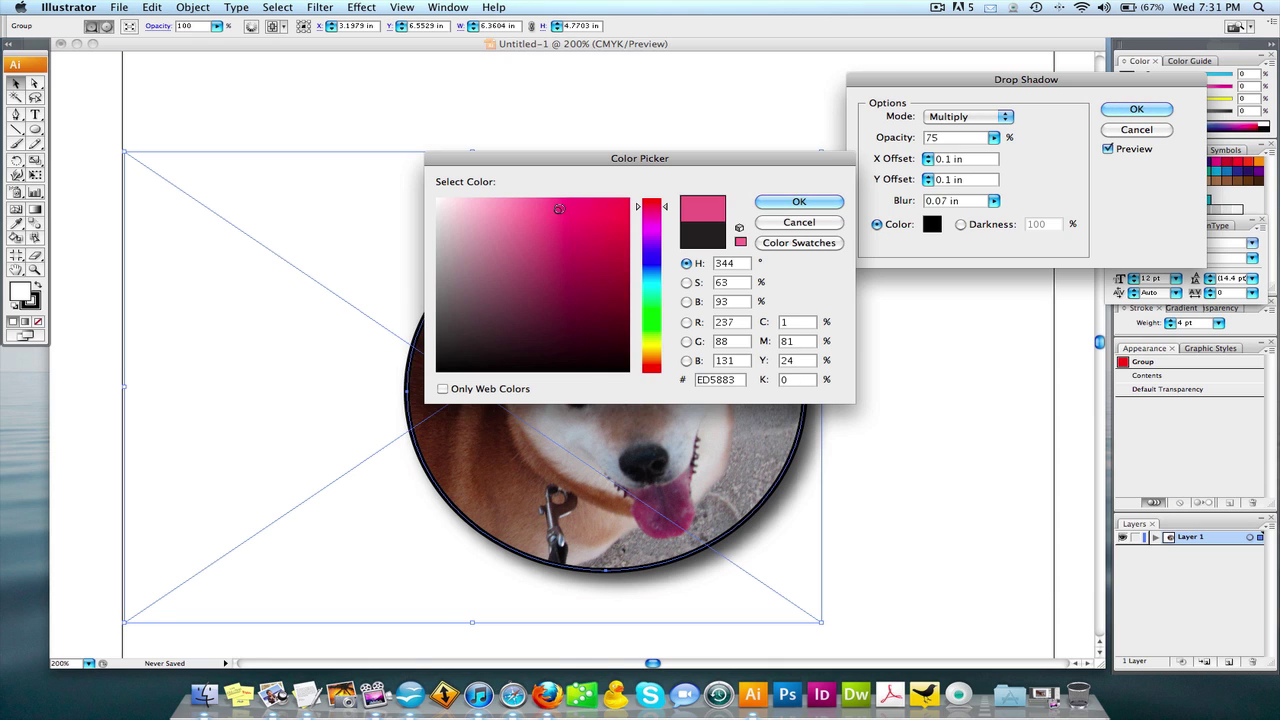
{"action": "left_click", "coordinate": [830, 203]}
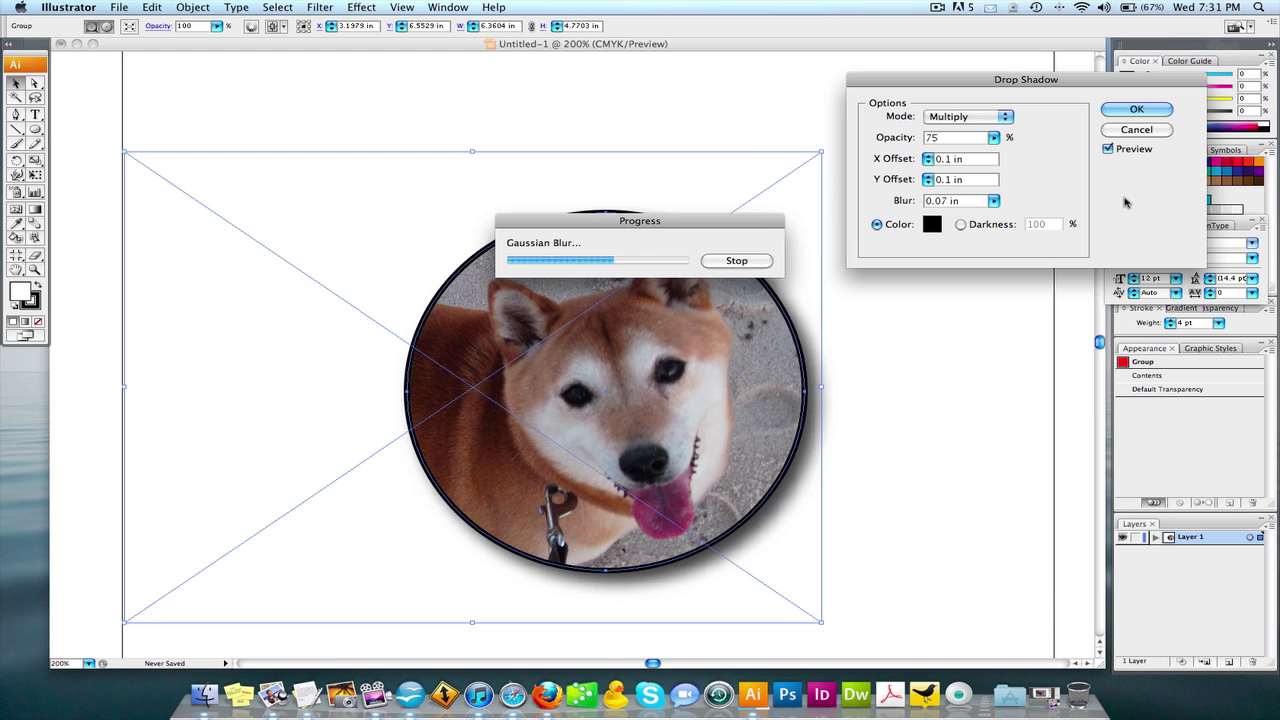
{"action": "left_click", "coordinate": [1136, 109]}
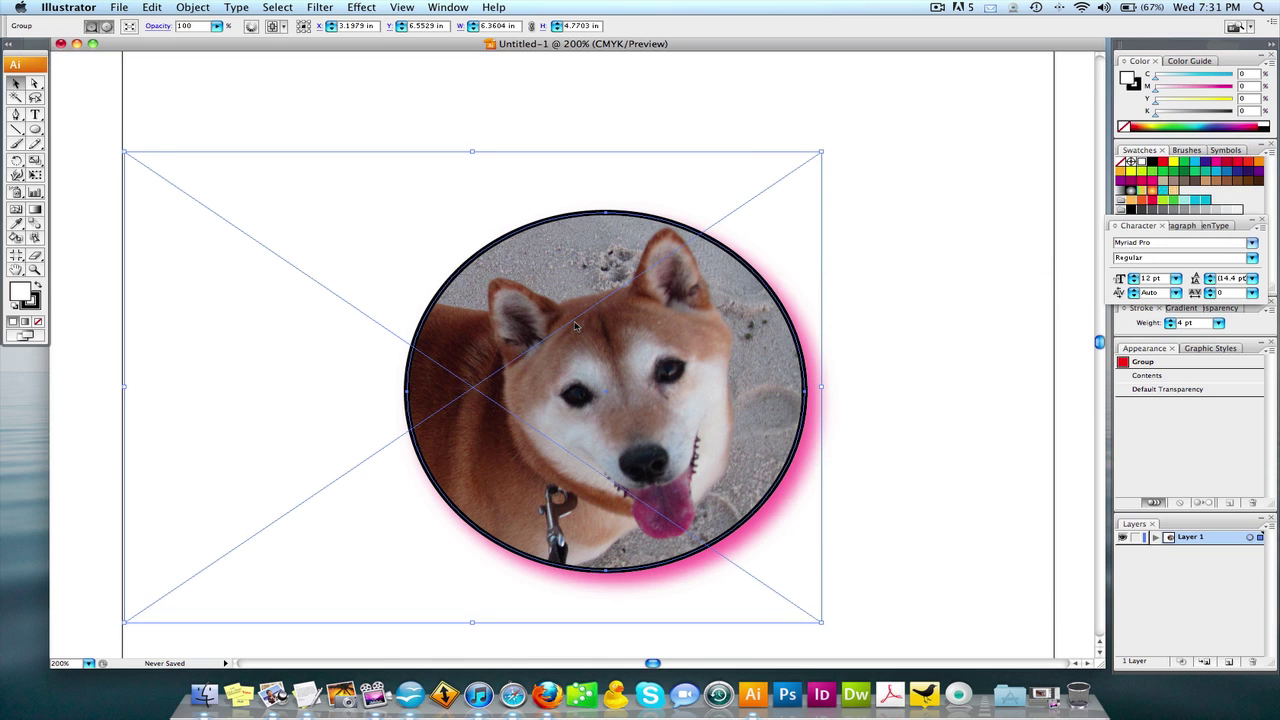
Deselect the artwork and zoom out to view more of the page
{"action": "left_click", "coordinate": [246, 117]}
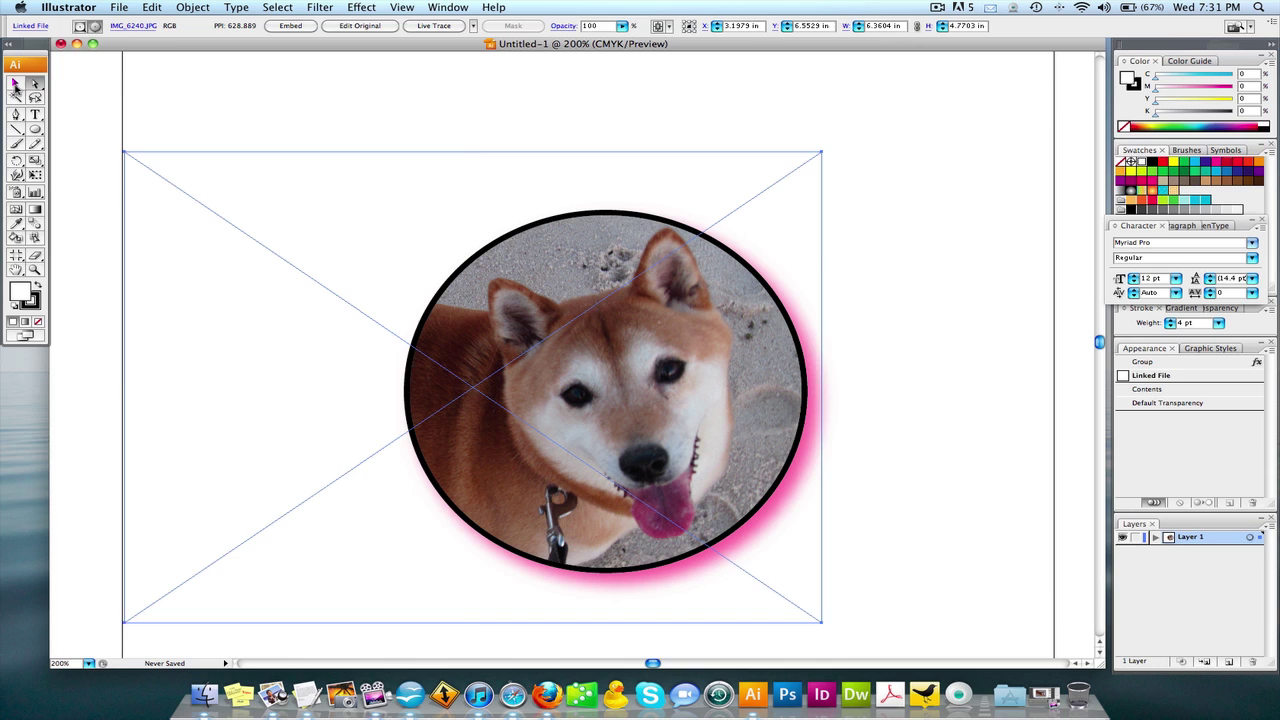
{"action": "left_click", "coordinate": [15, 86]}
{"action": "left_click", "coordinate": [451, 134]}
{"action": "key", "text": "super+minus"}
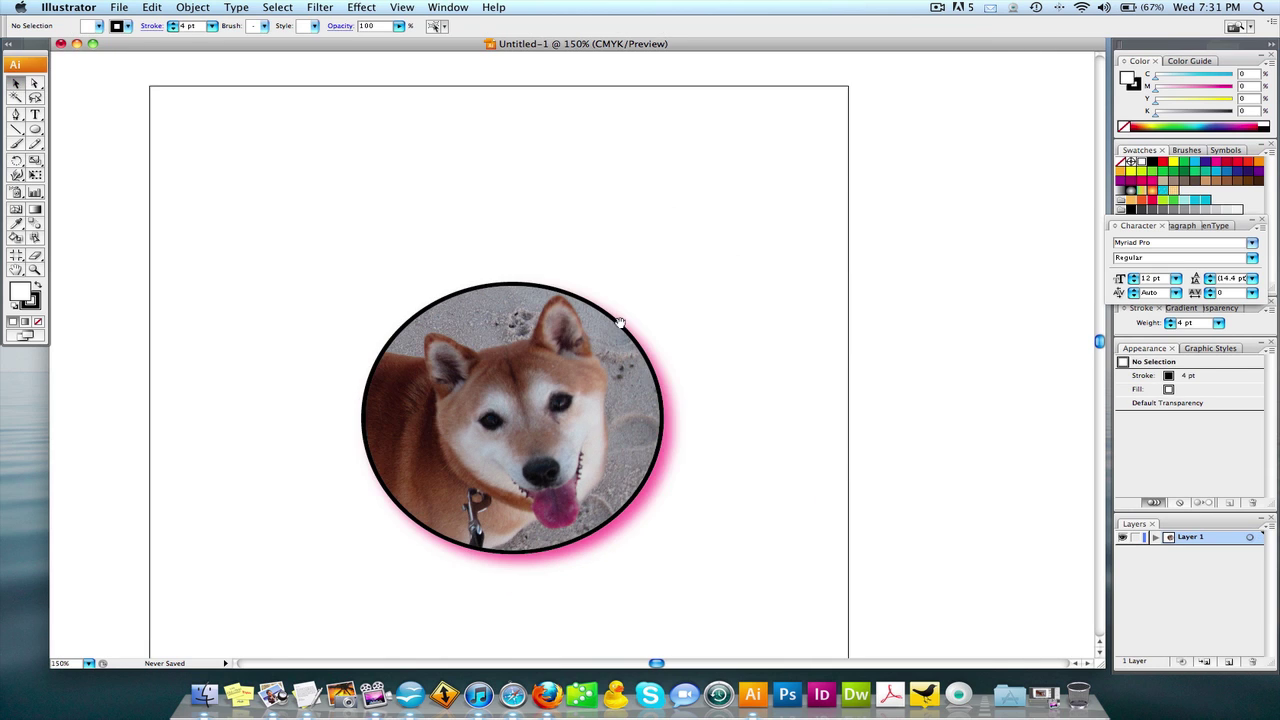
{"action": "left_click_drag", "start_coordinate": [620, 322], "coordinate": [716, 327]}
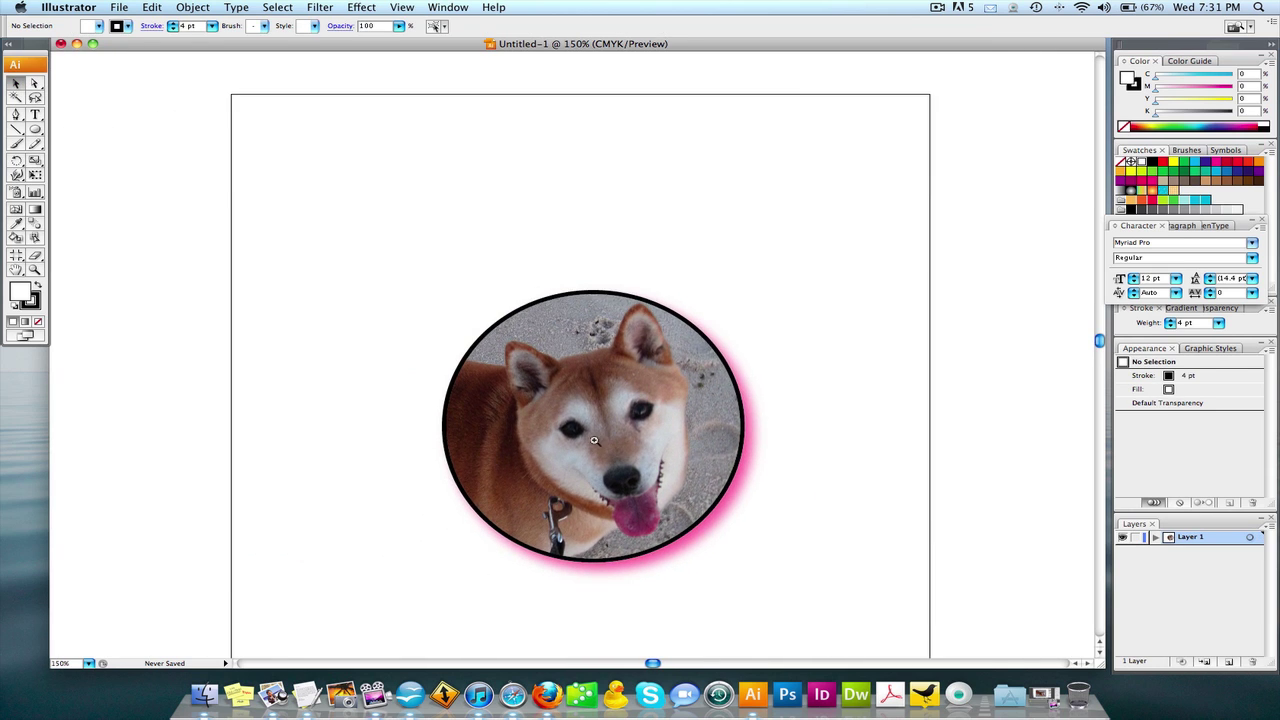
Select the dog group and delete its pink Drop Shadow from the Appearance panel
{"action": "left_click", "coordinate": [593, 440]}
{"action": "left_click_drag", "start_coordinate": [593, 440], "coordinate": [650, 517]}
{"action": "left_click", "coordinate": [677, 543]}
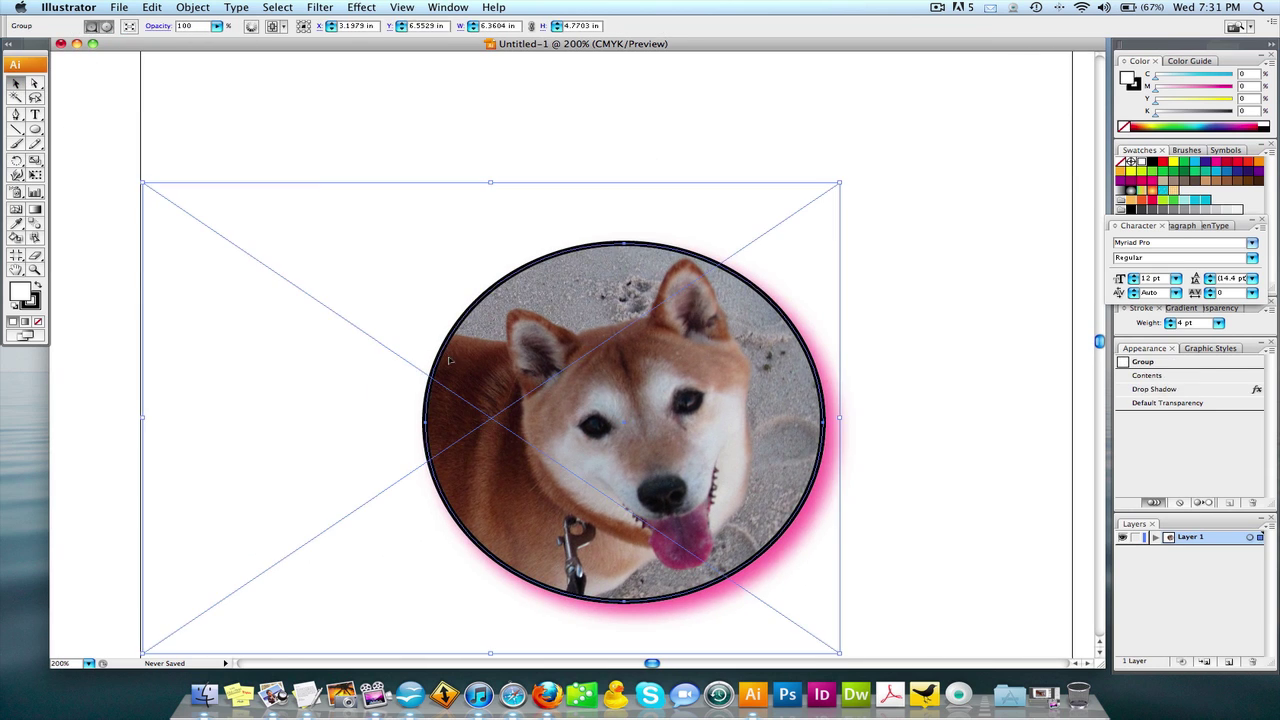
{"action": "left_click", "coordinate": [362, 7]}
{"action": "left_click", "coordinate": [375, 7]}
{"action": "left_click", "coordinate": [447, 7]}
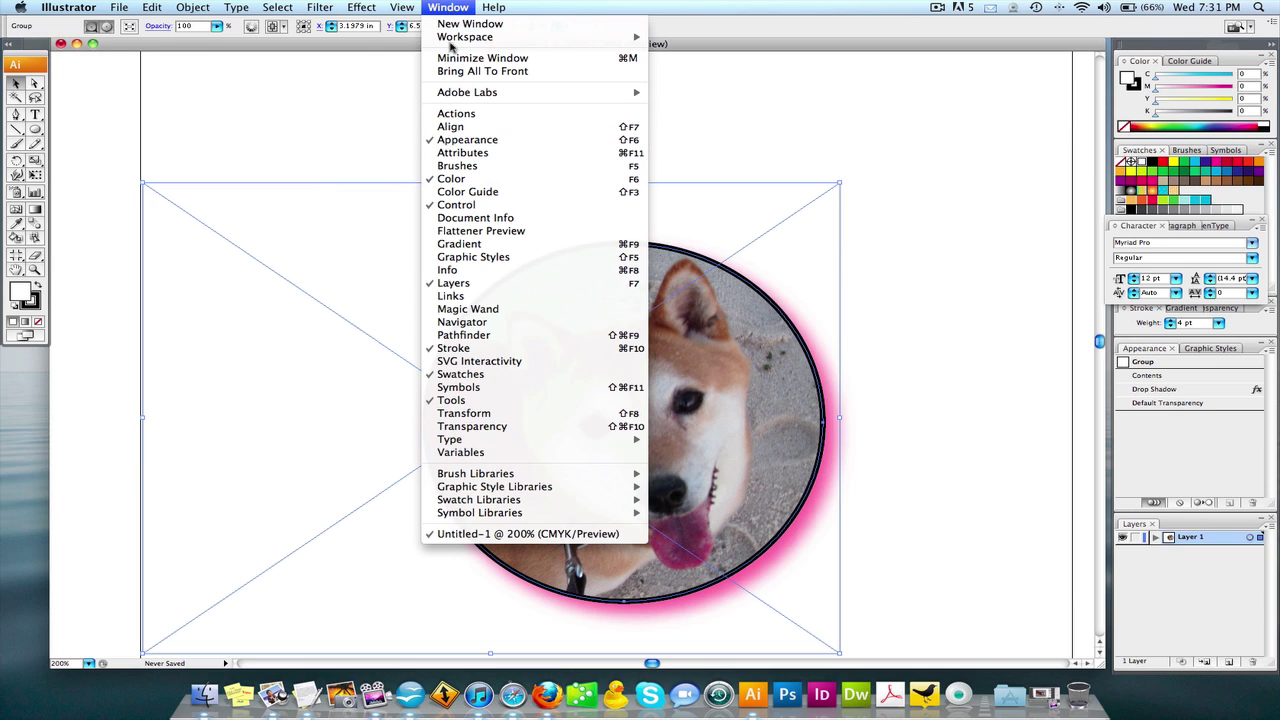
{"action": "left_click", "coordinate": [452, 7]}
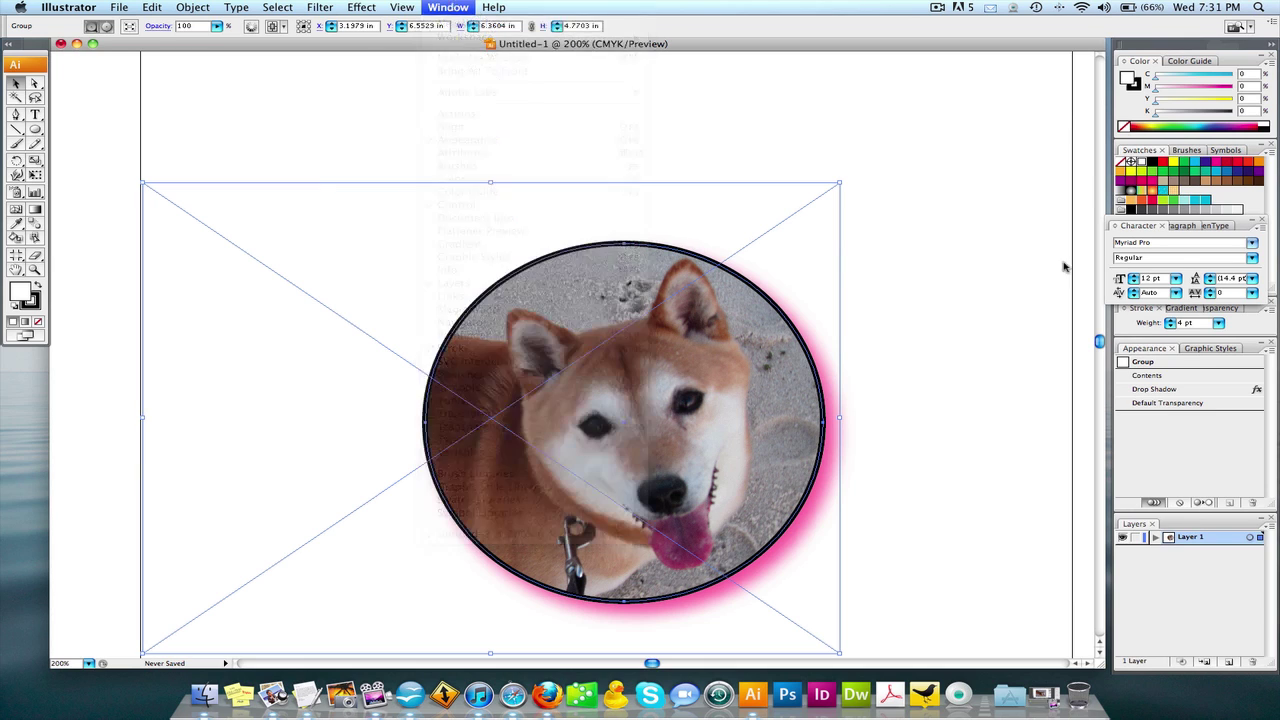
{"action": "left_click", "coordinate": [1254, 394]}
{"action": "left_click", "coordinate": [1228, 501]}
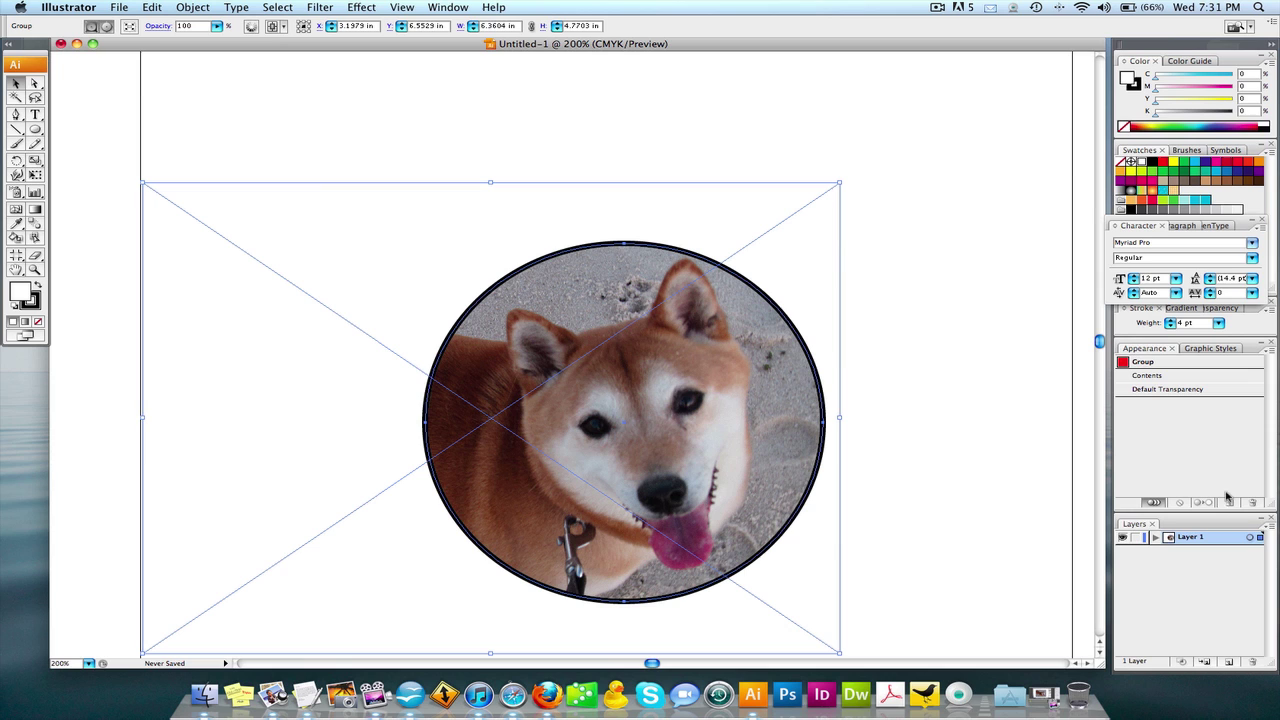
Apply a Stylize > Feather effect with a 0.75 in radius to the dog circle
{"action": "left_click_drag", "start_coordinate": [737, 331], "coordinate": [781, 311]}
{"action": "left_click", "coordinate": [361, 7]}
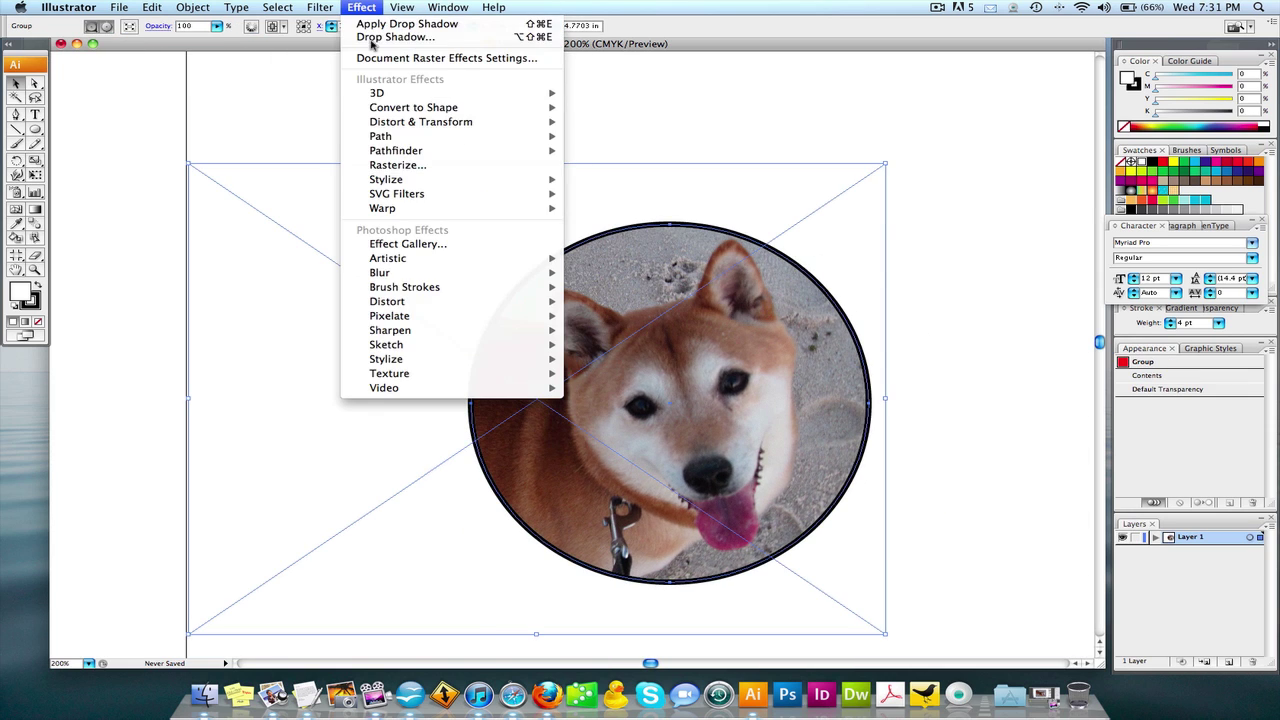
{"action": "mouse_move", "coordinate": [427, 180]}
{"action": "left_click", "coordinate": [592, 204]}
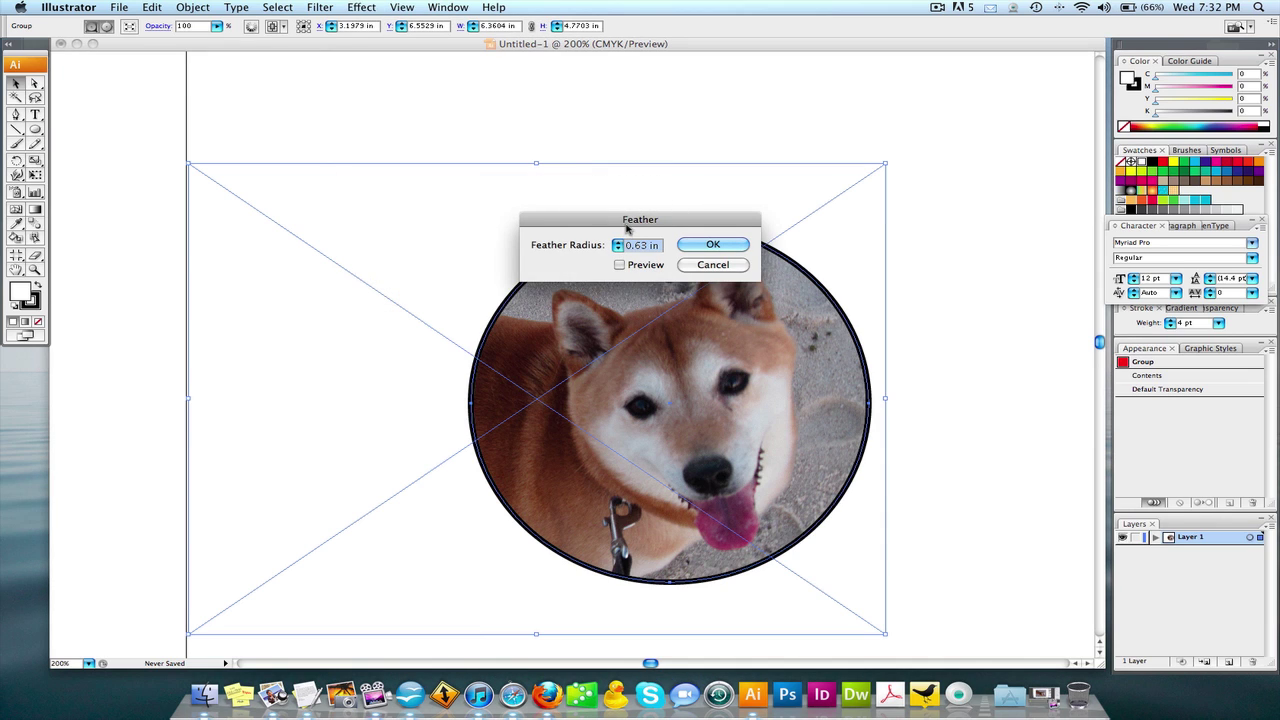
{"action": "left_click_drag", "start_coordinate": [627, 229], "coordinate": [904, 97]}
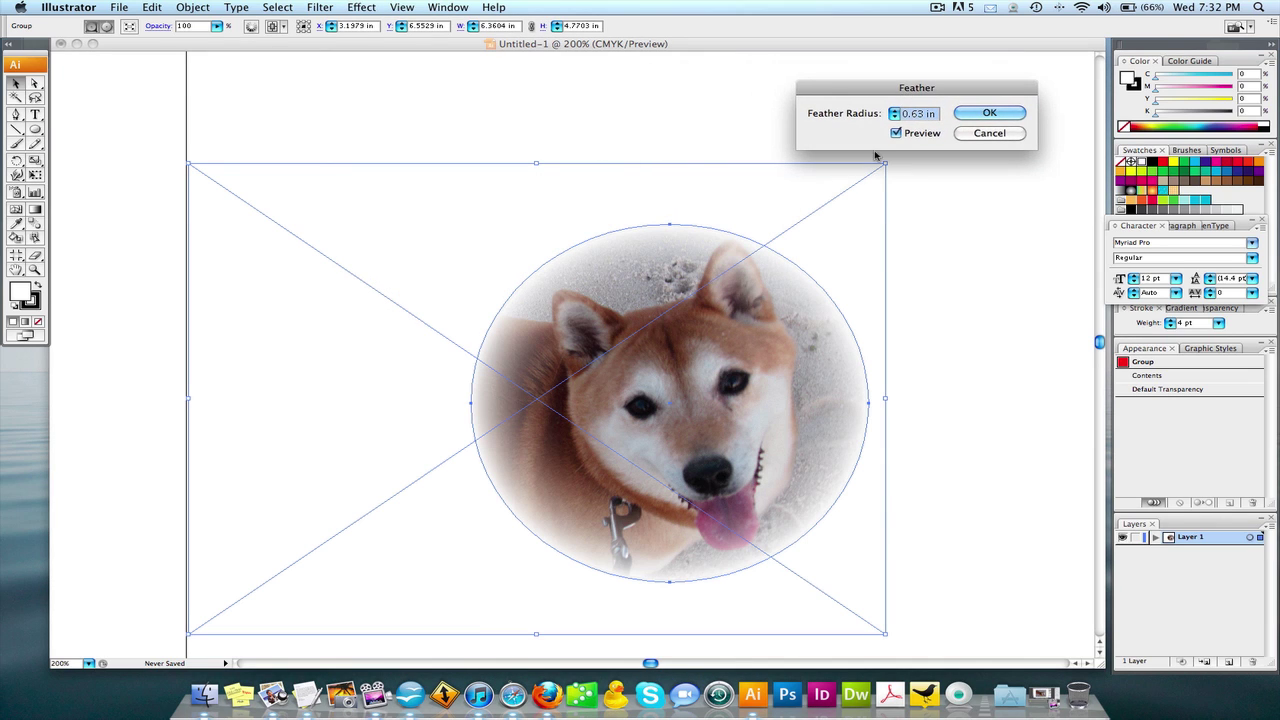
{"action": "left_click", "coordinate": [893, 110]}
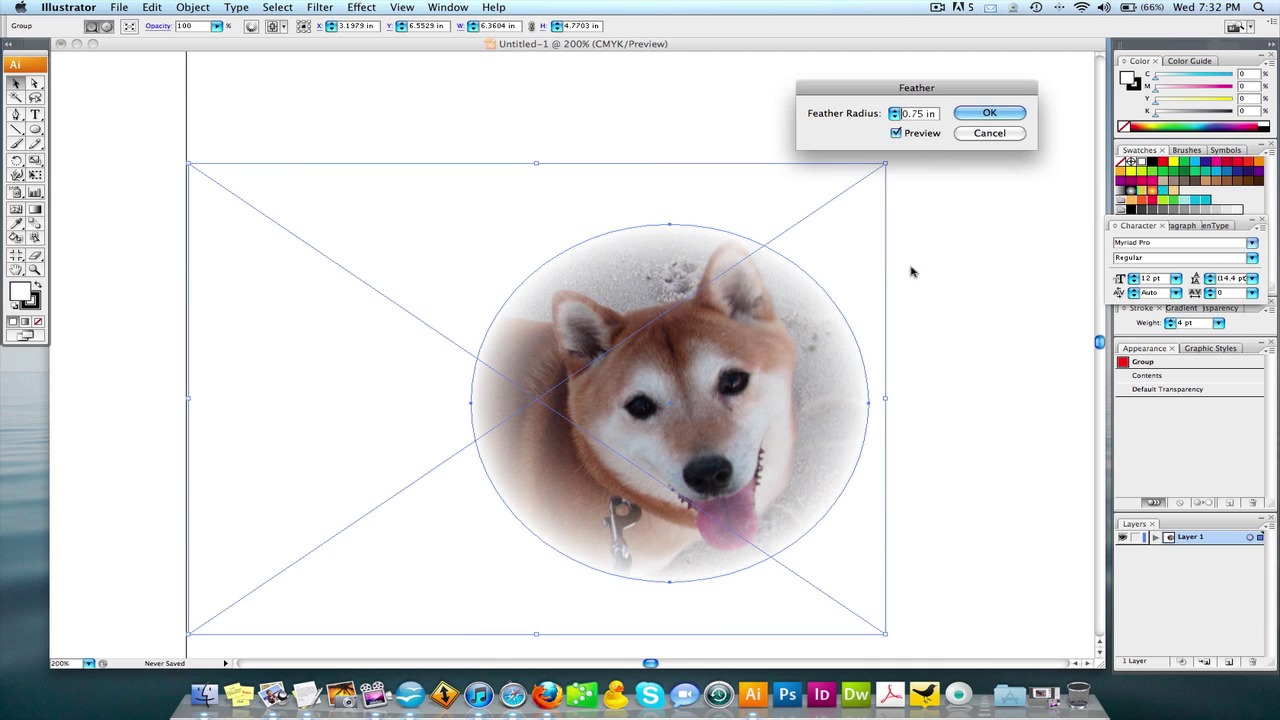
{"action": "left_click", "coordinate": [989, 113]}
{"action": "left_click", "coordinate": [953, 252]}
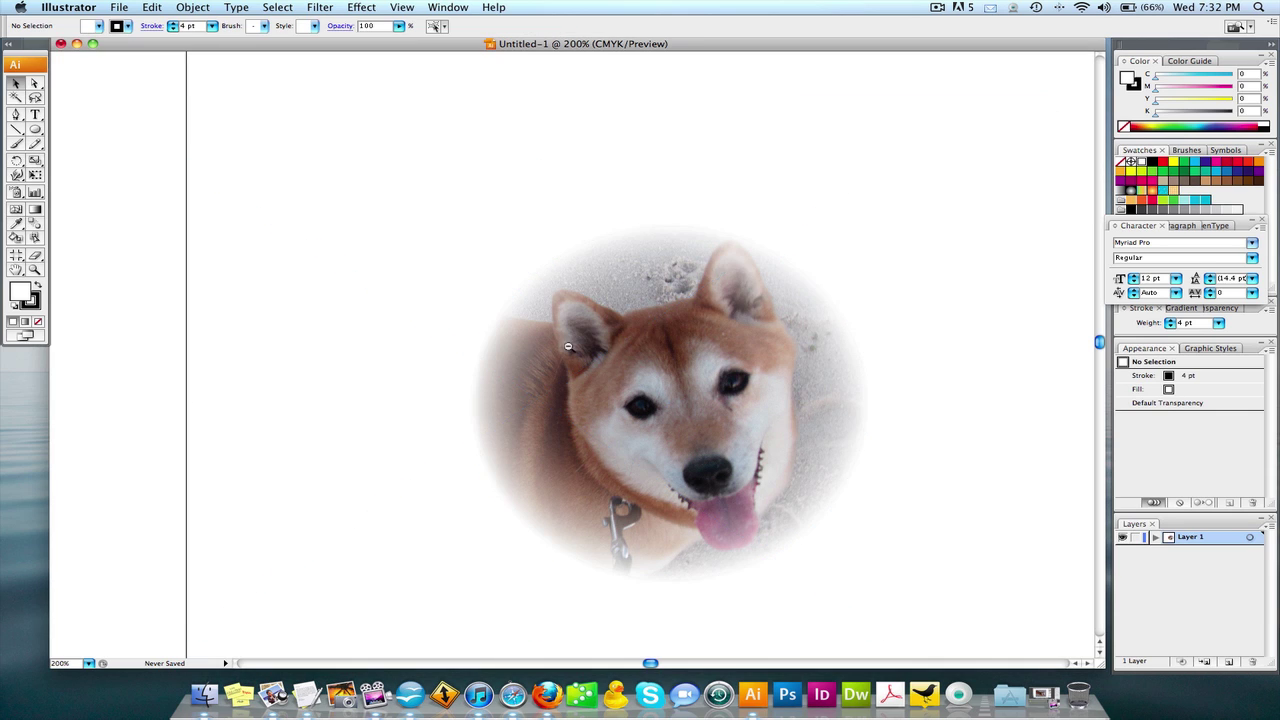
{"action": "left_click", "coordinate": [568, 346], "text": "alt"}
{"action": "left_click", "coordinate": [566, 345], "text": "alt"}
{"action": "left_click", "coordinate": [566, 345], "text": "alt"}
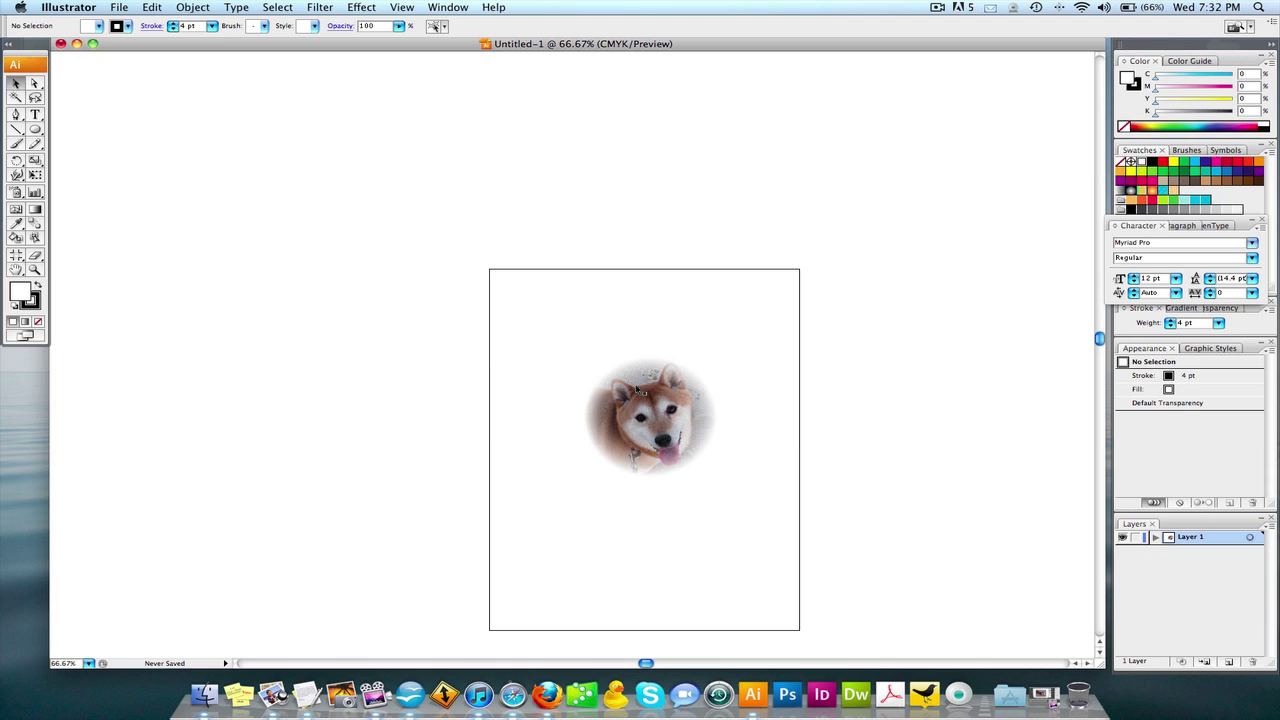
{"action": "left_click", "coordinate": [660, 450]}
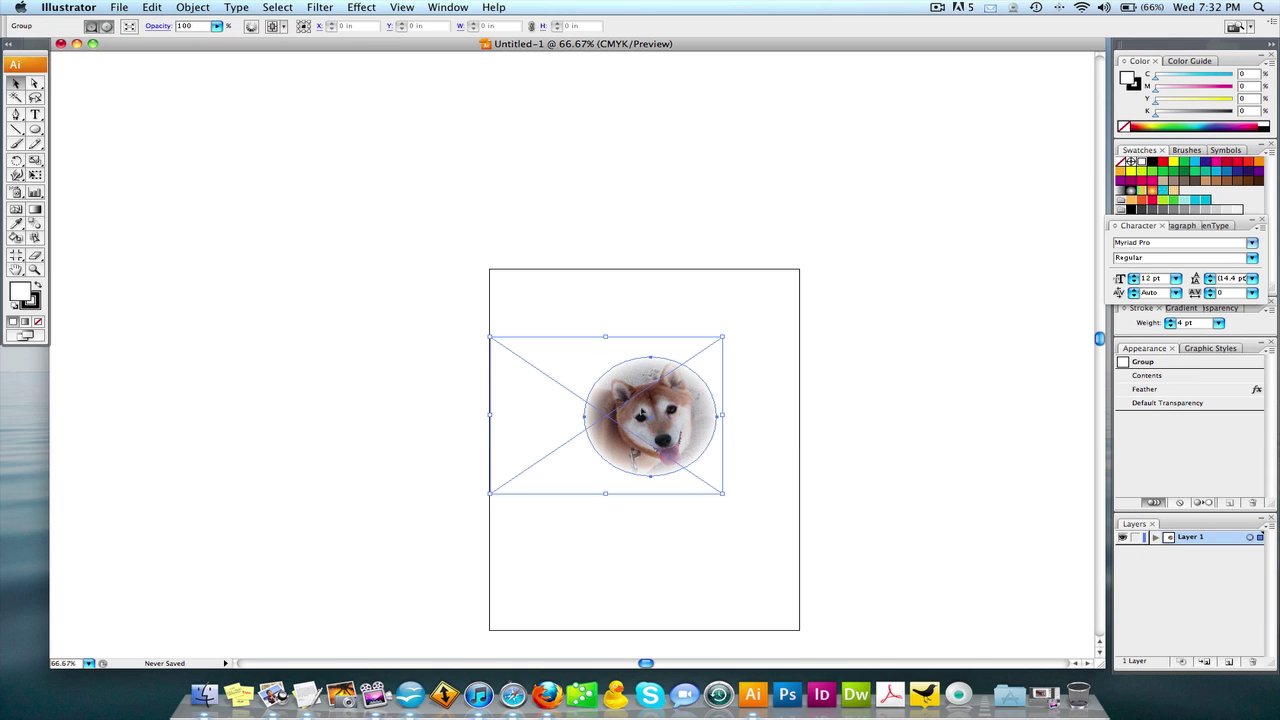
{"action": "left_click_drag", "start_coordinate": [656, 447], "coordinate": [585, 447]}
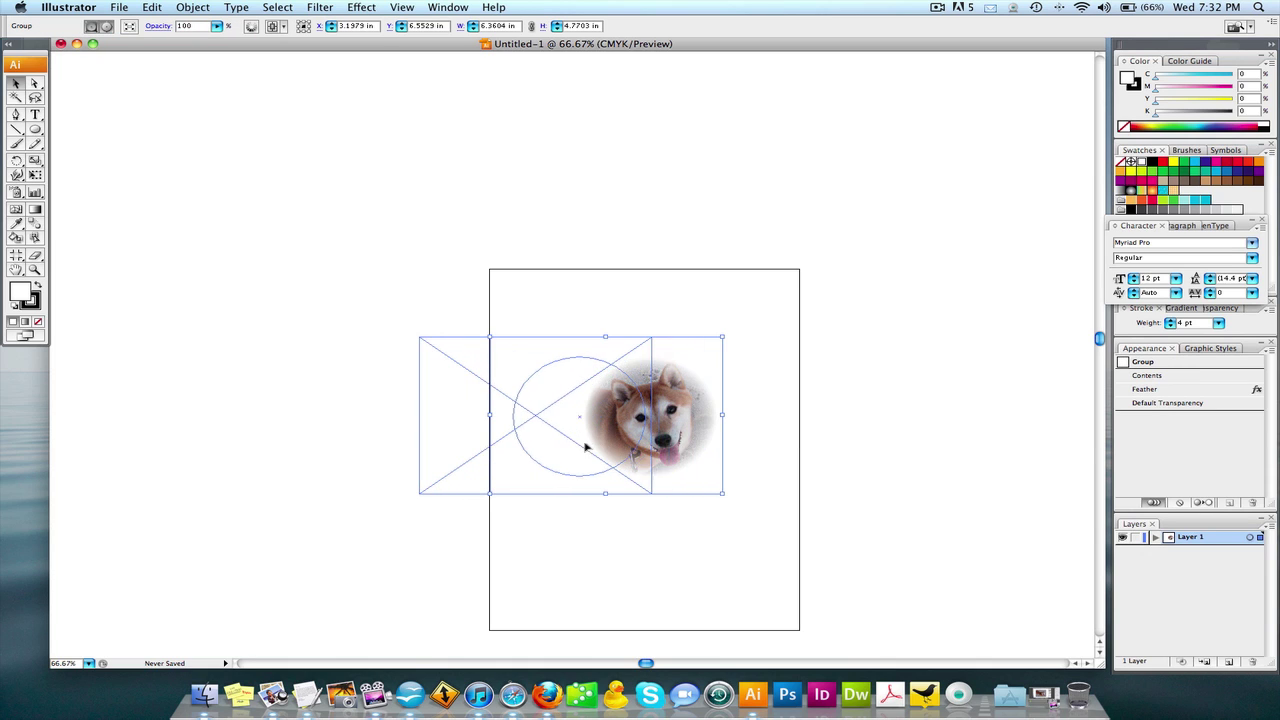
{"action": "key", "text": "super+c"}
{"action": "key", "text": "super+z"}
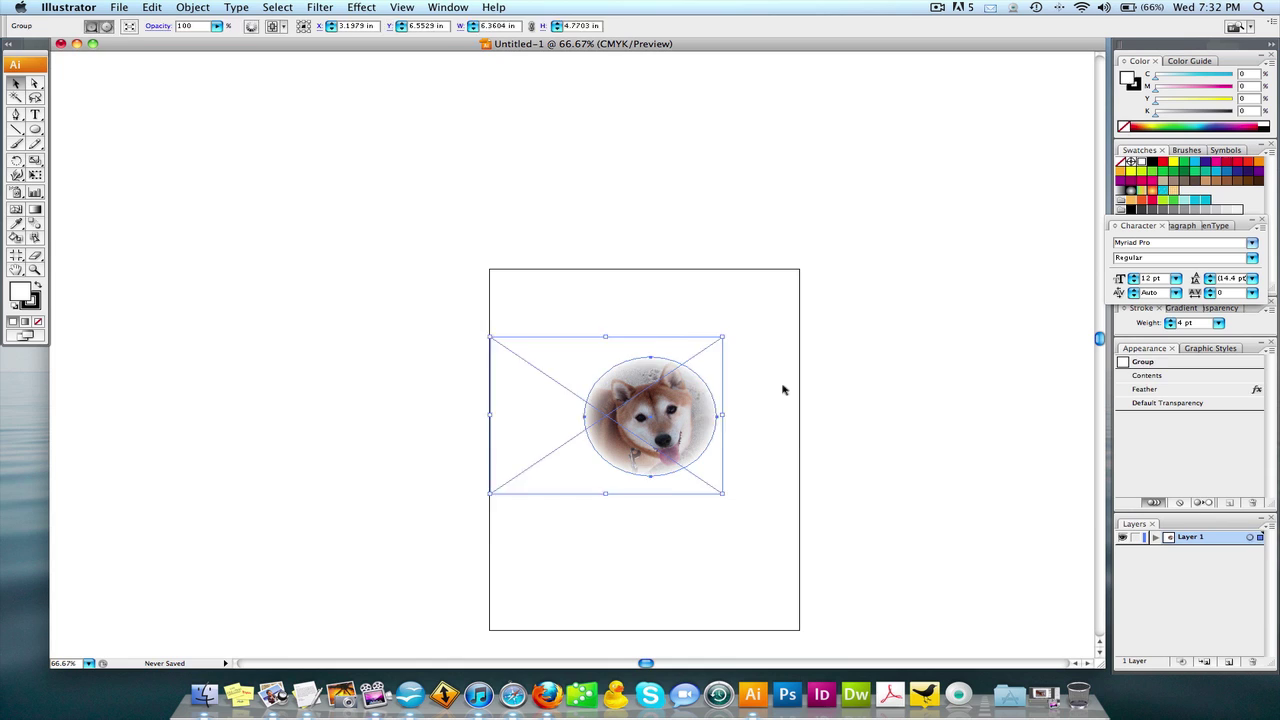
{"action": "left_click", "coordinate": [783, 389]}
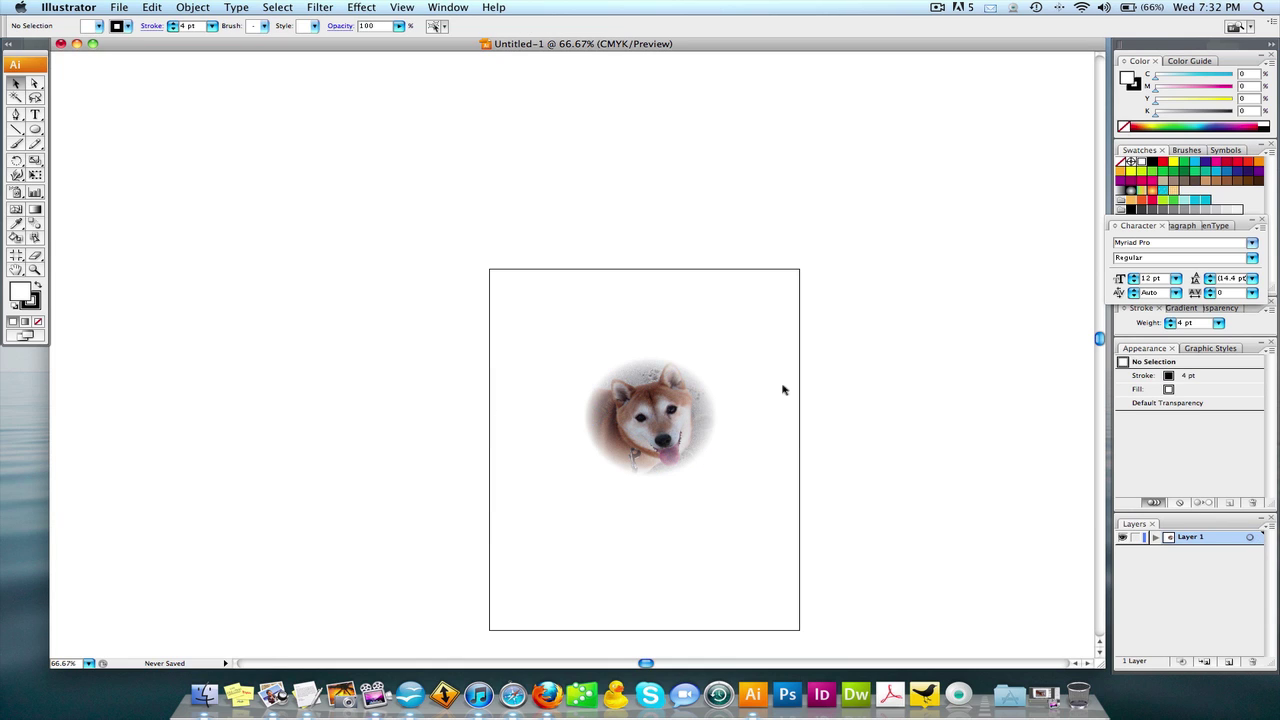